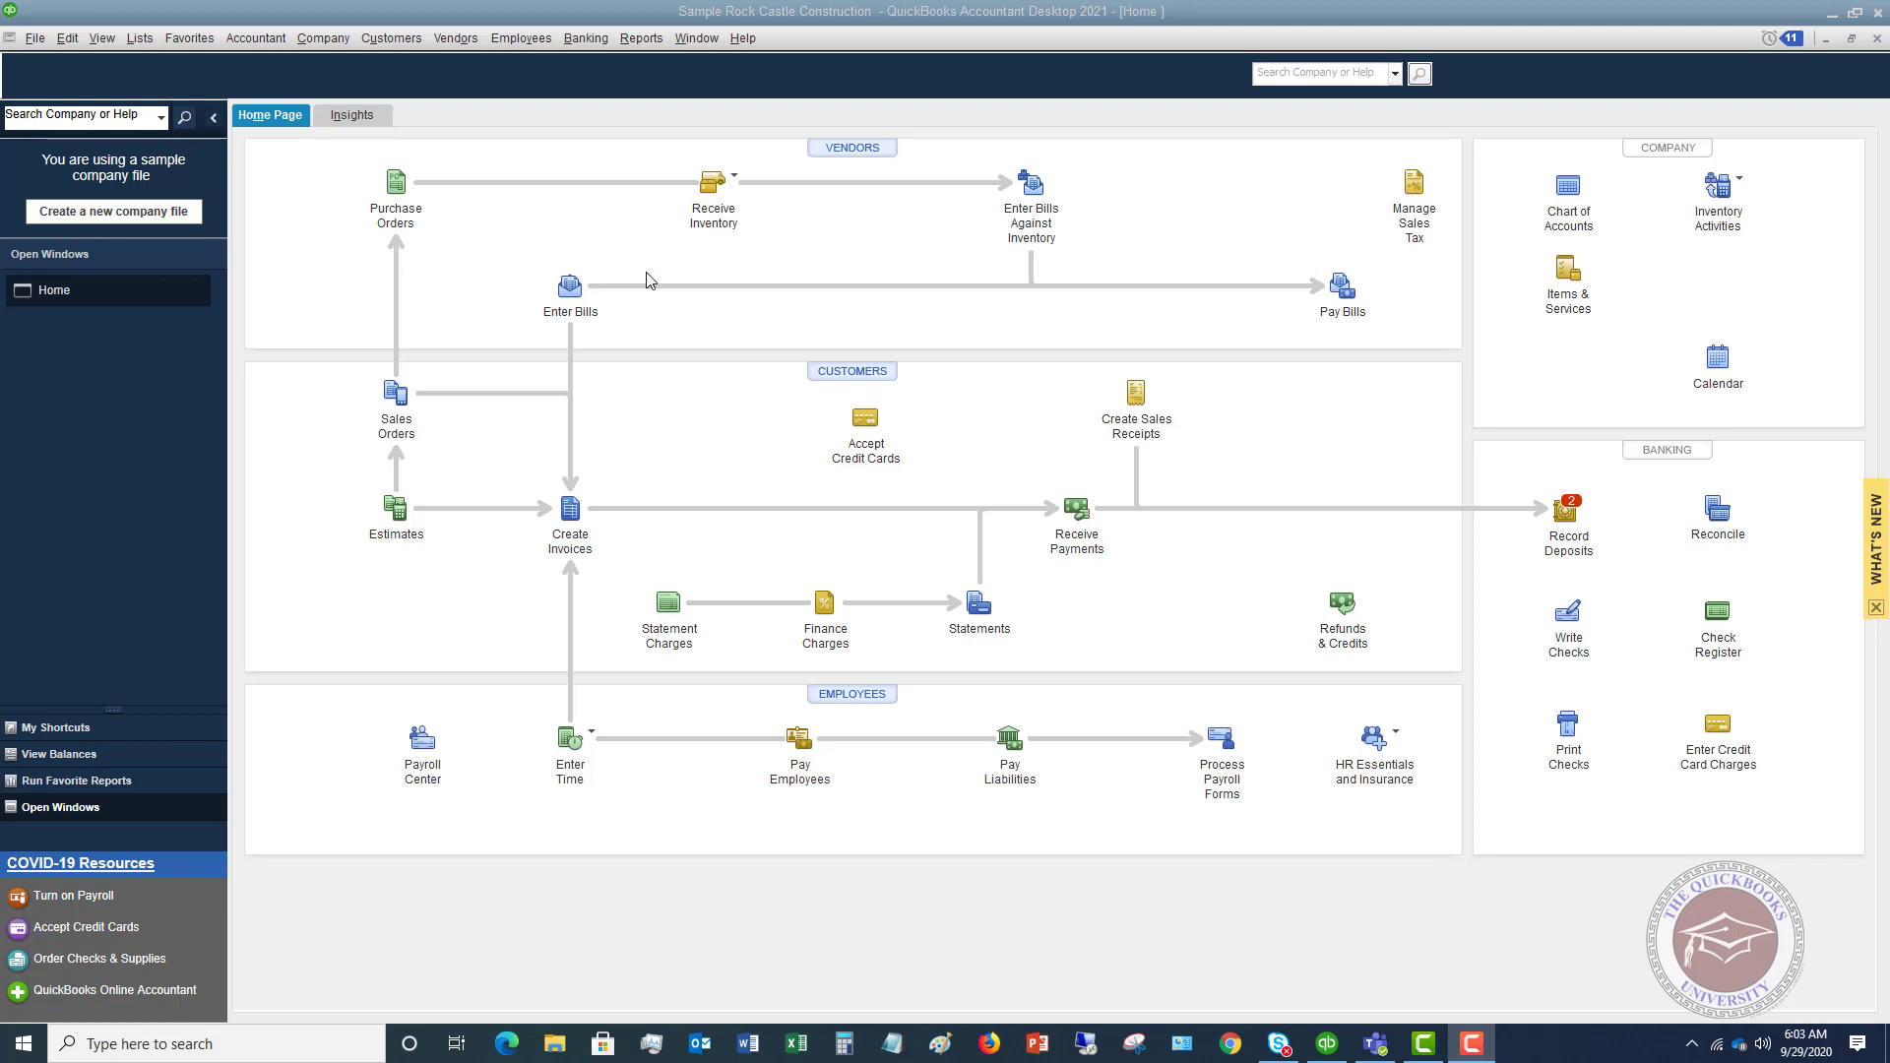
Open a new bill and choose C.U. Electric as the vendor, filling in Net 30 and 65100 Utilities.
left_click(467, 40)
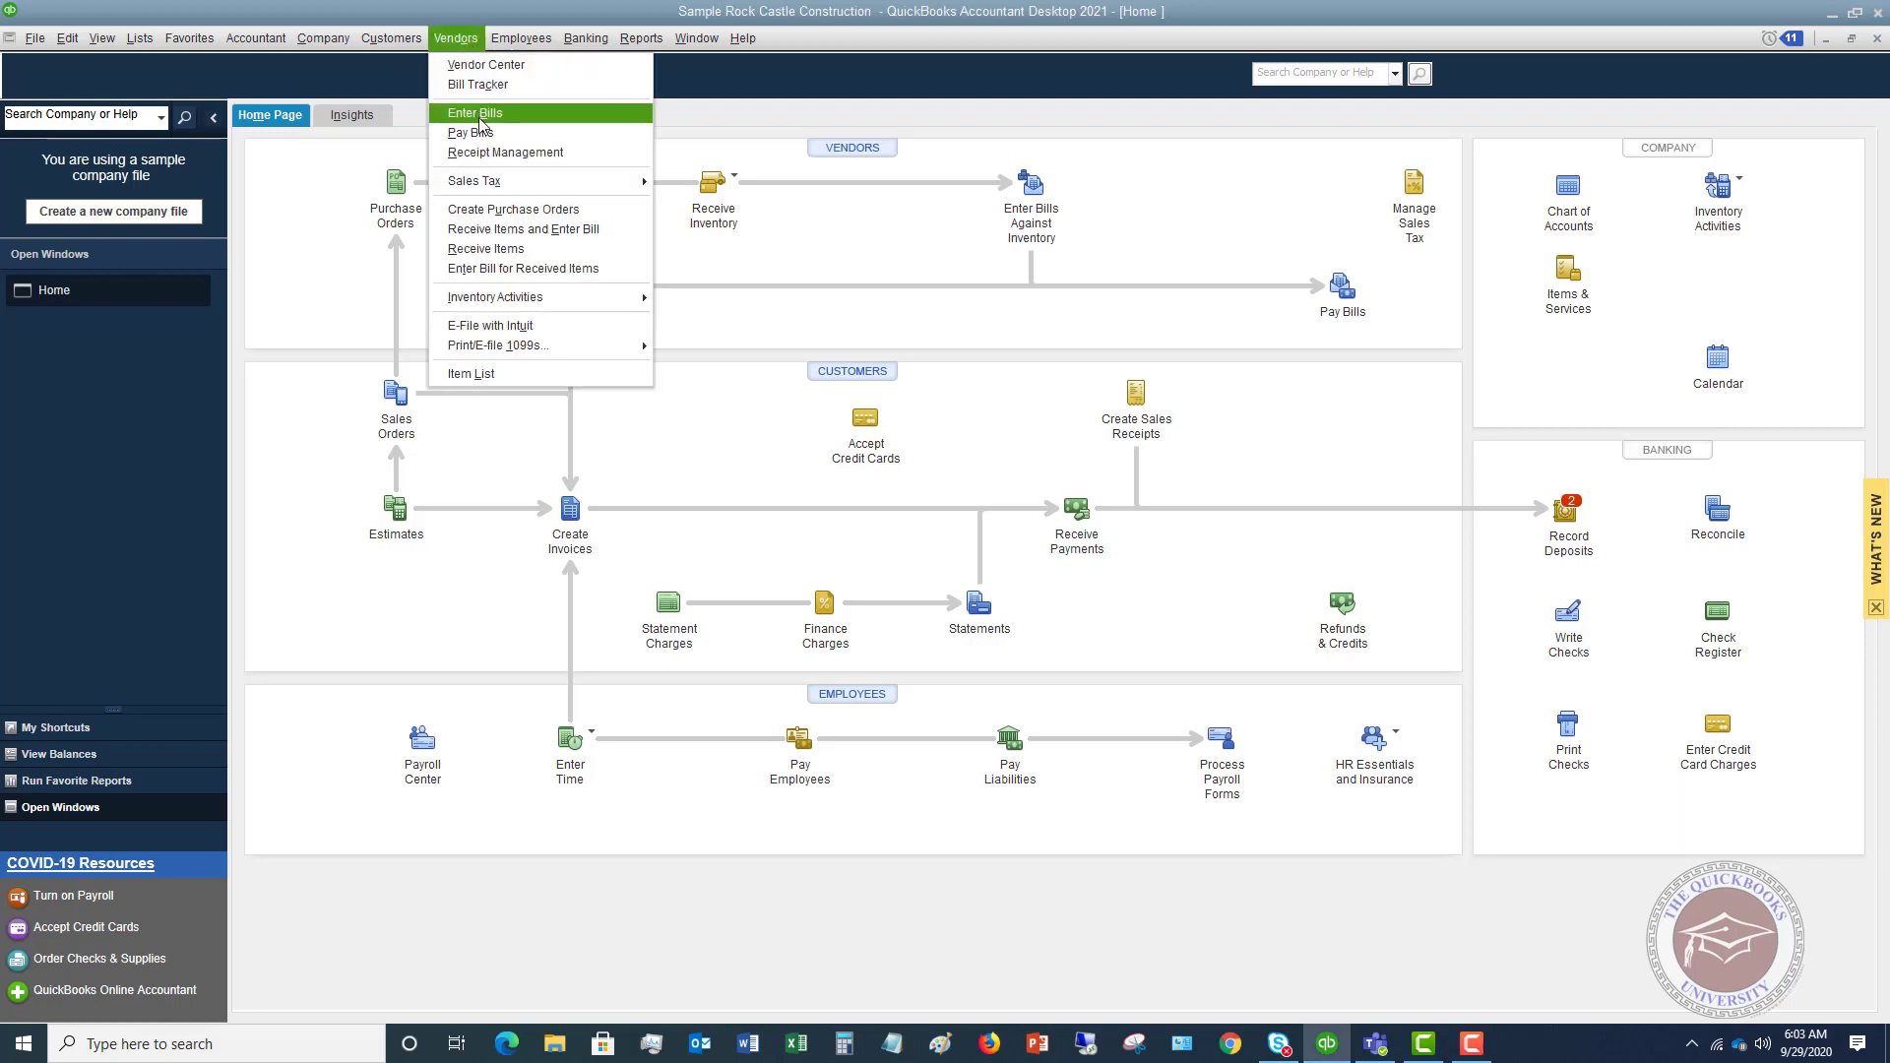
left_click(729, 398)
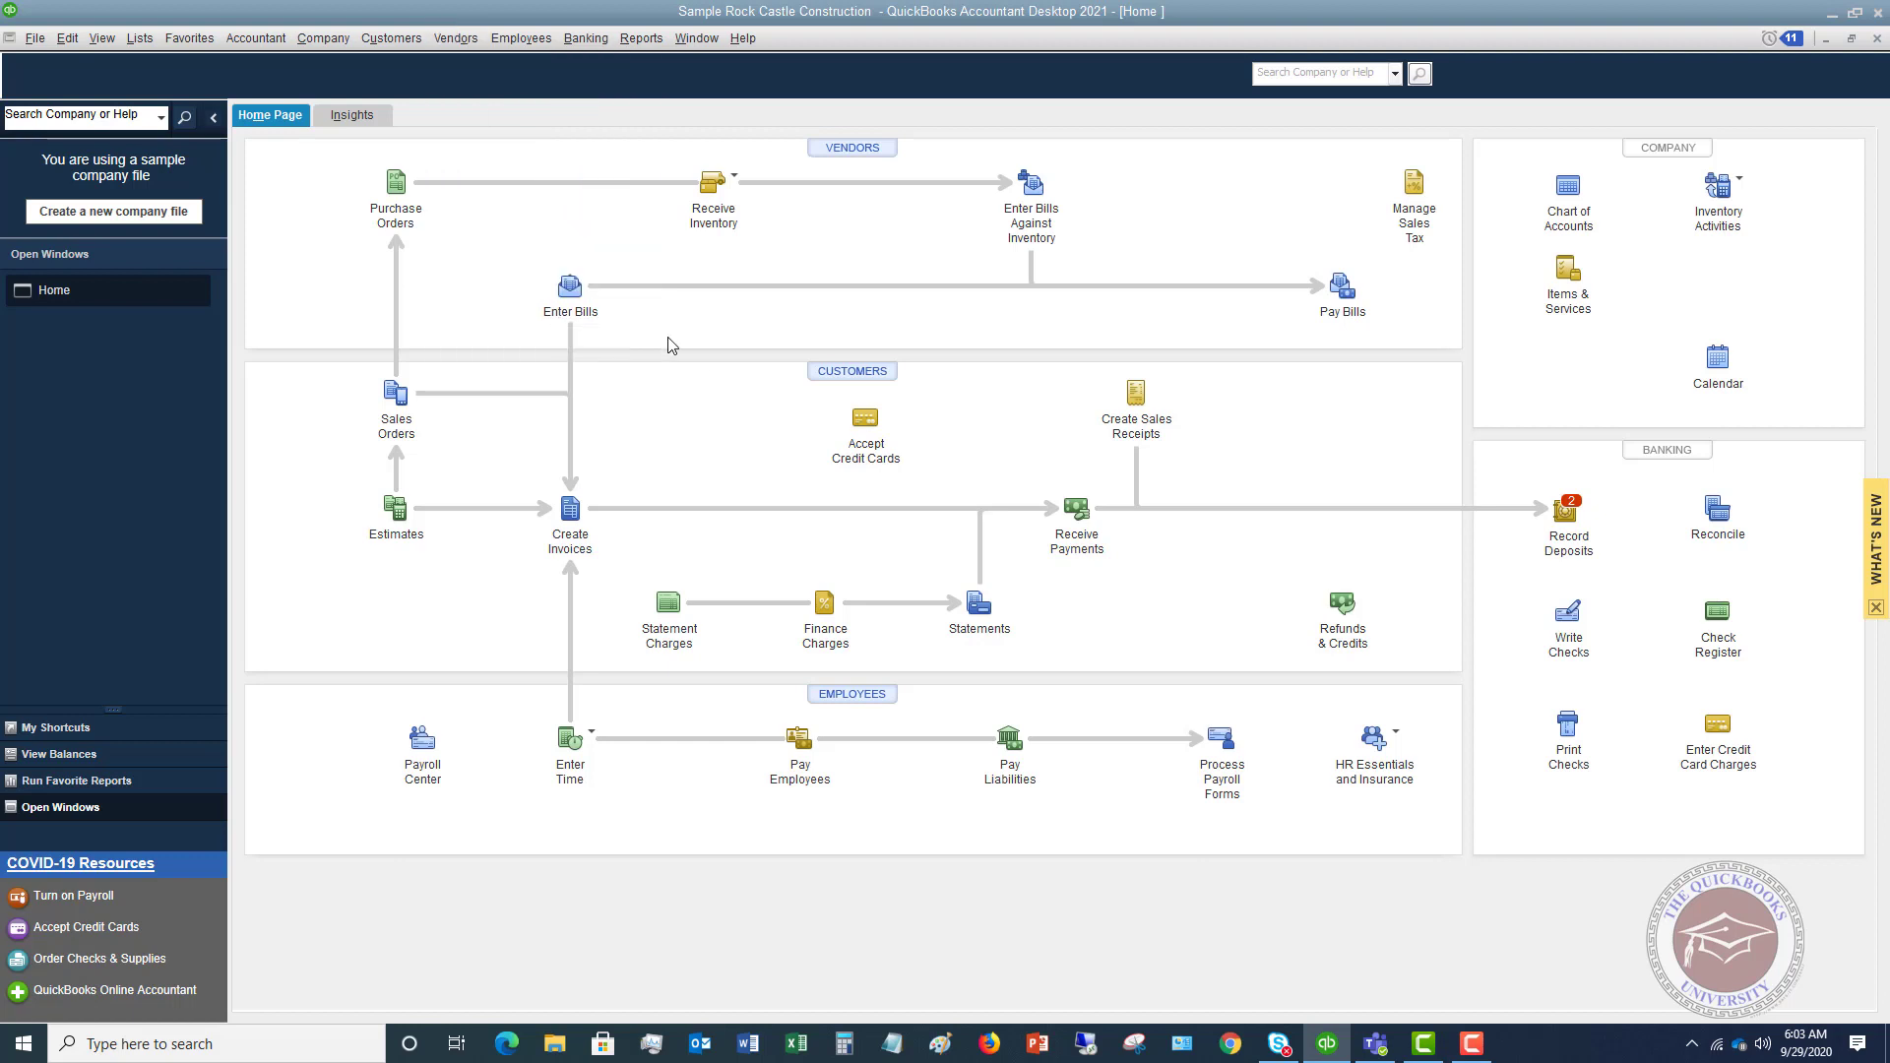
left_click(568, 288)
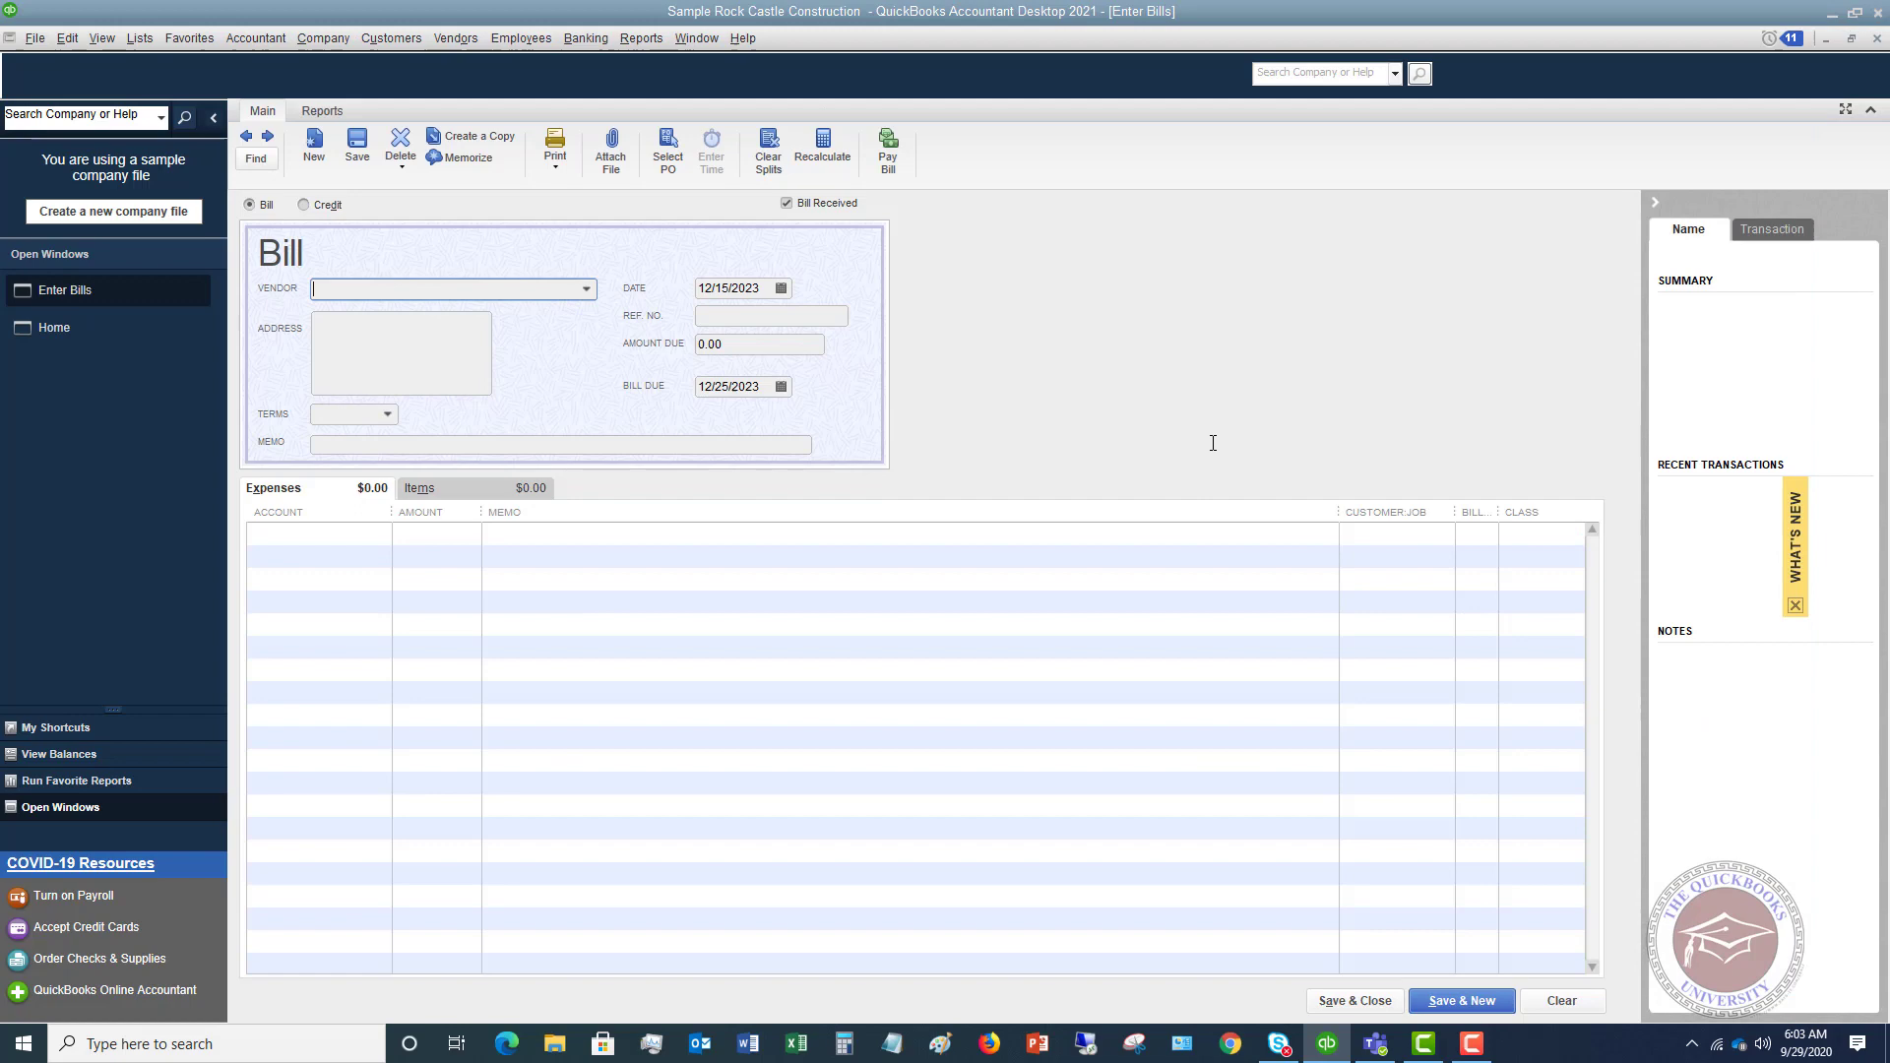
left_click(586, 291)
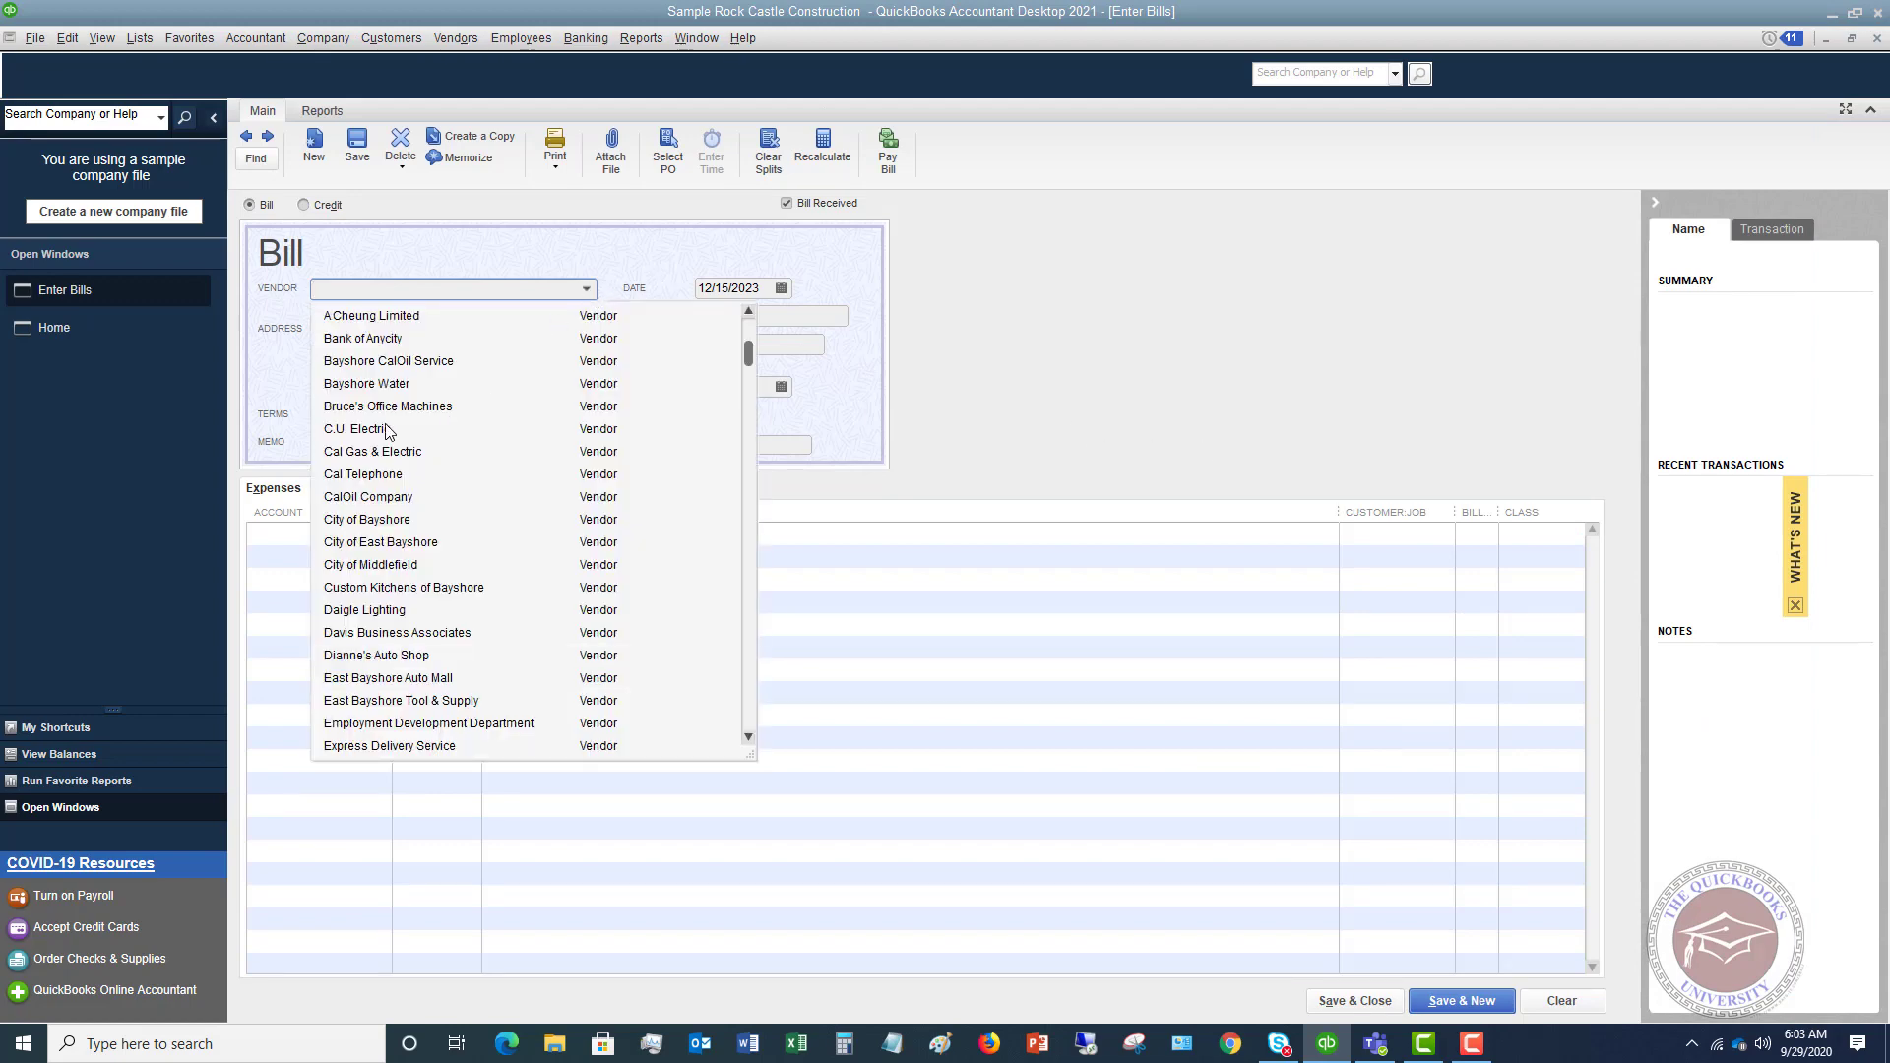
type("c")
key("Return")
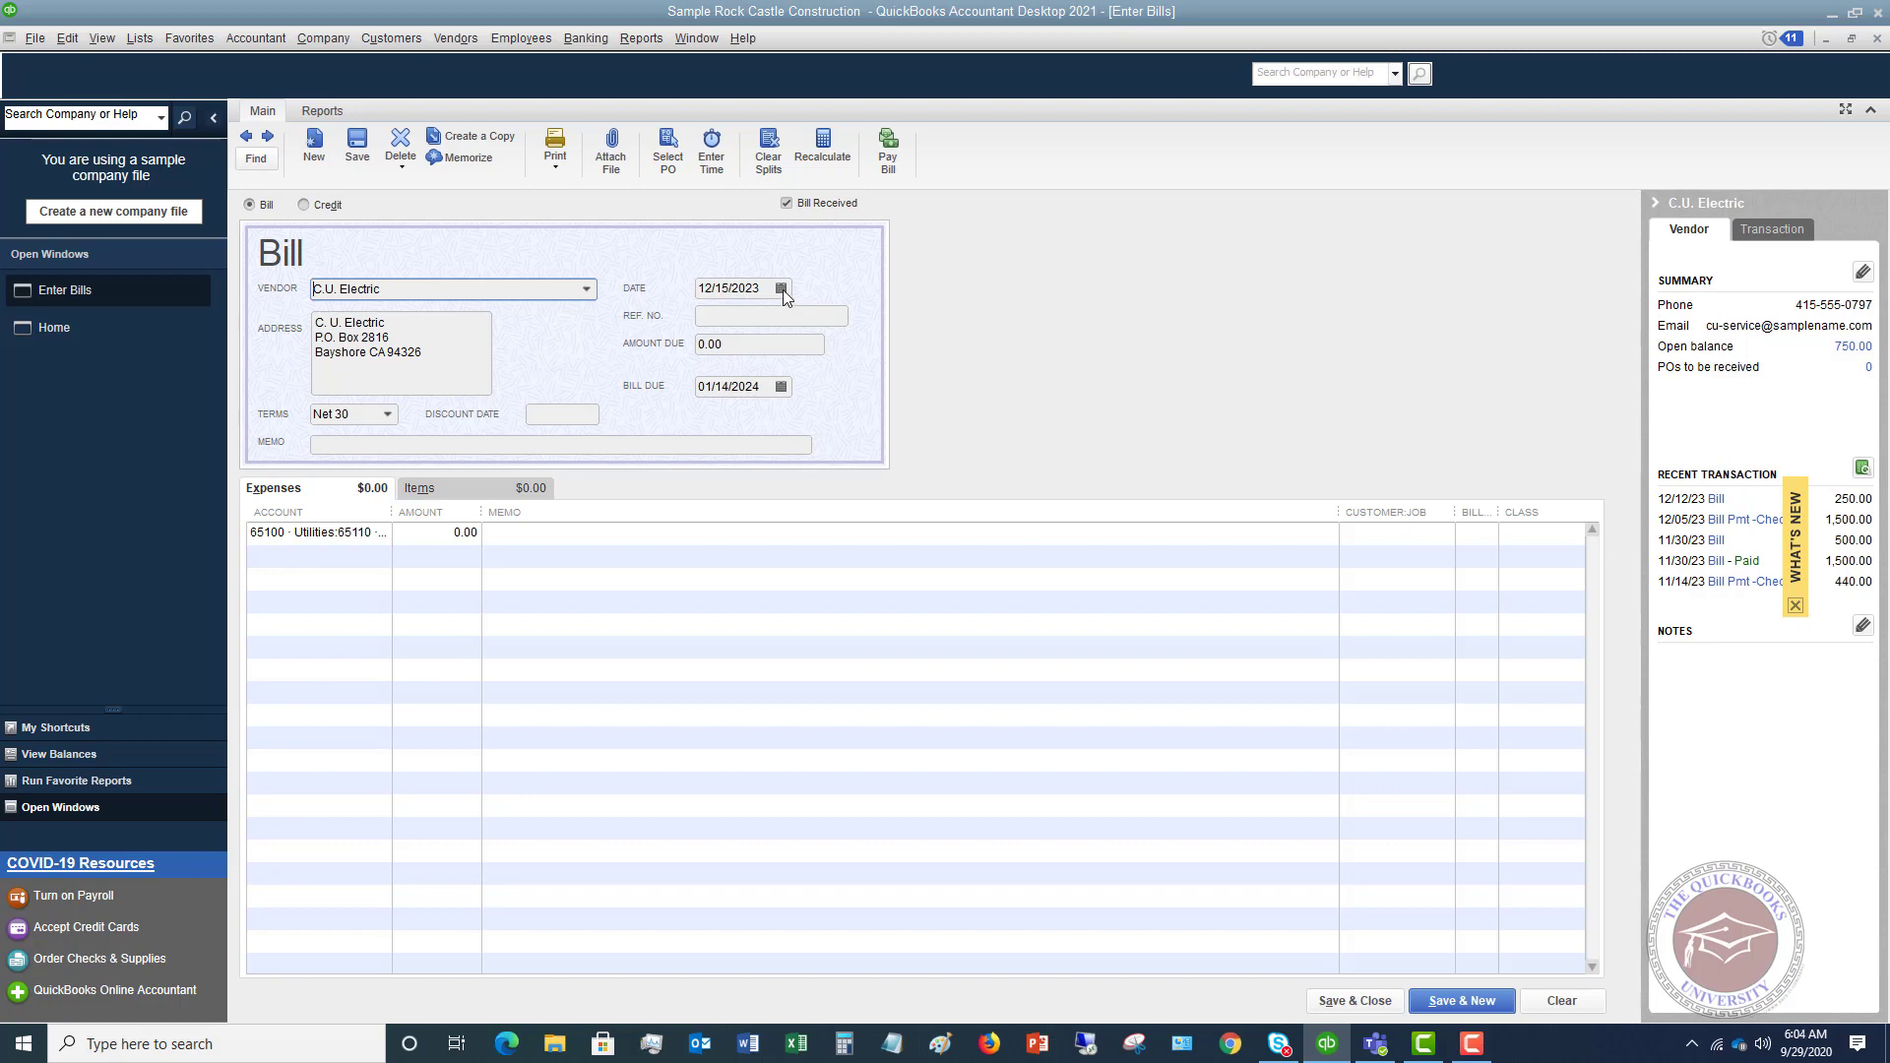
Set the C.U. Electric bill date to November 30, 2023 and the amount due to 152.23.
left_click(782, 288)
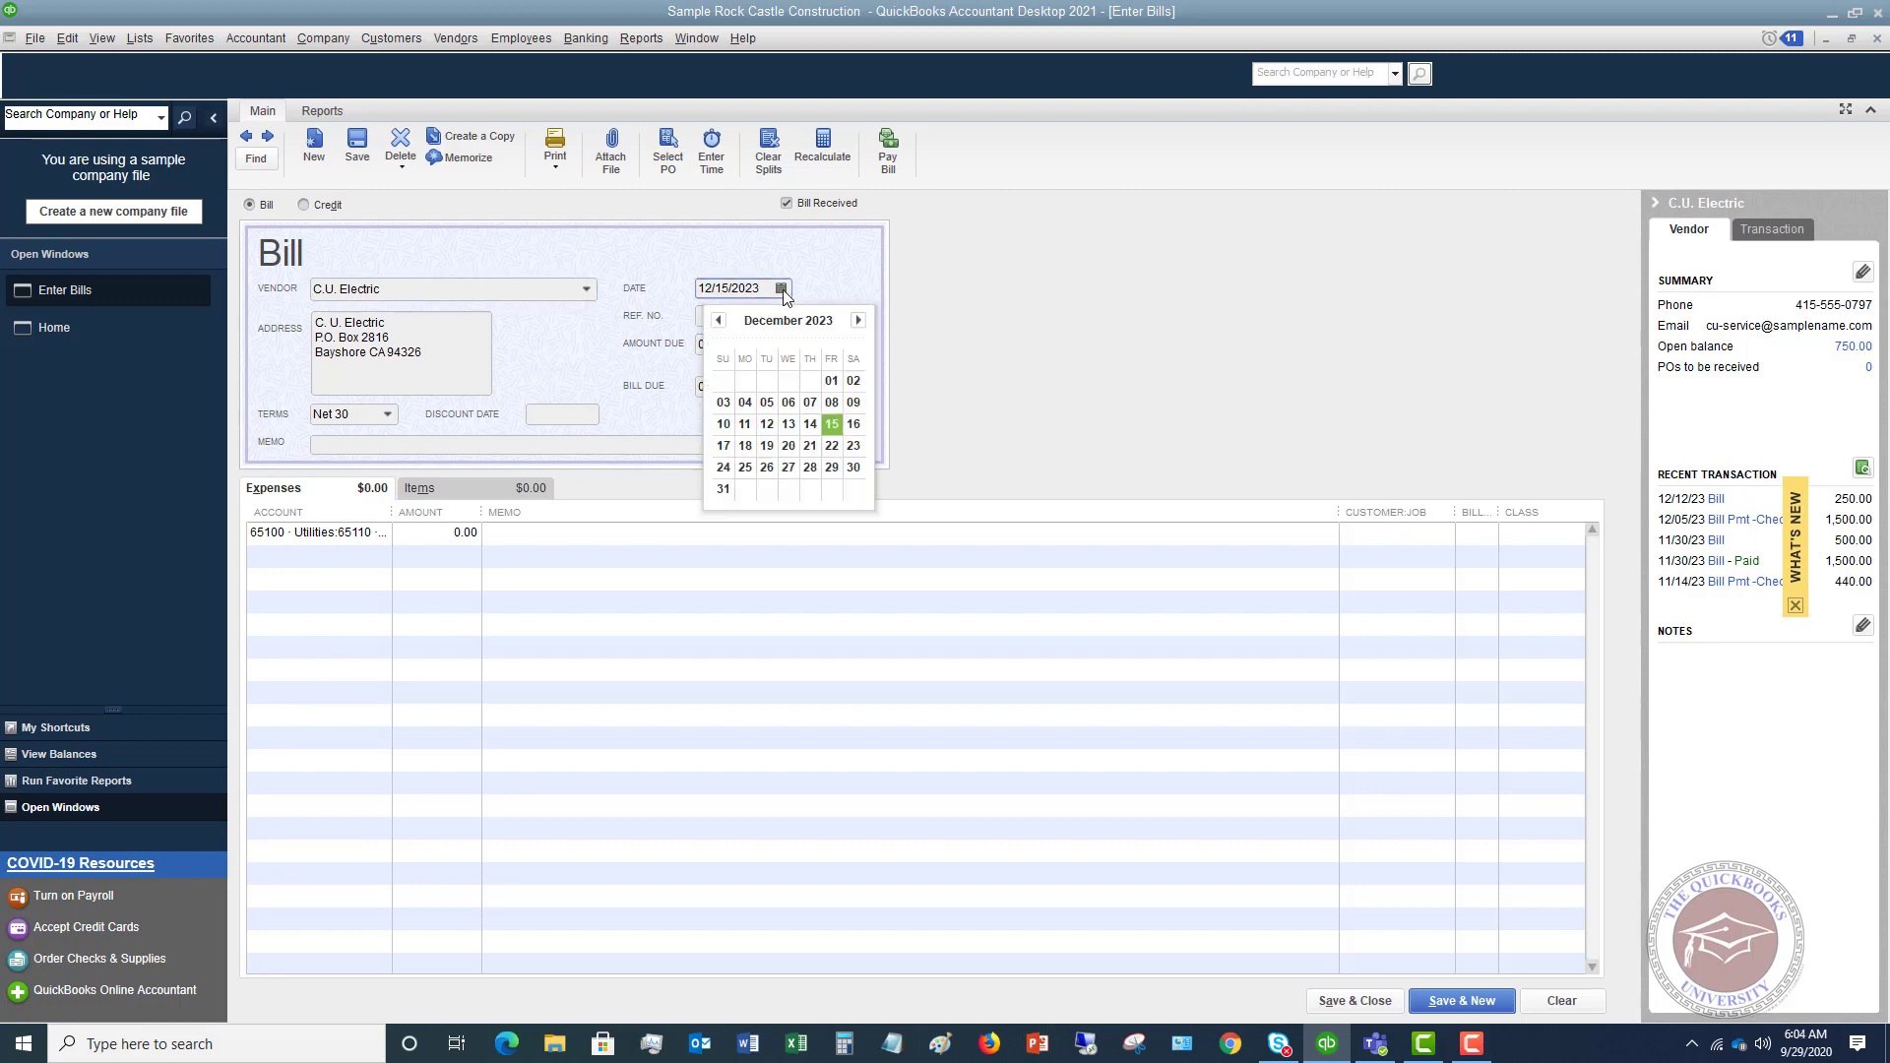
left_click(719, 321)
left_click(809, 467)
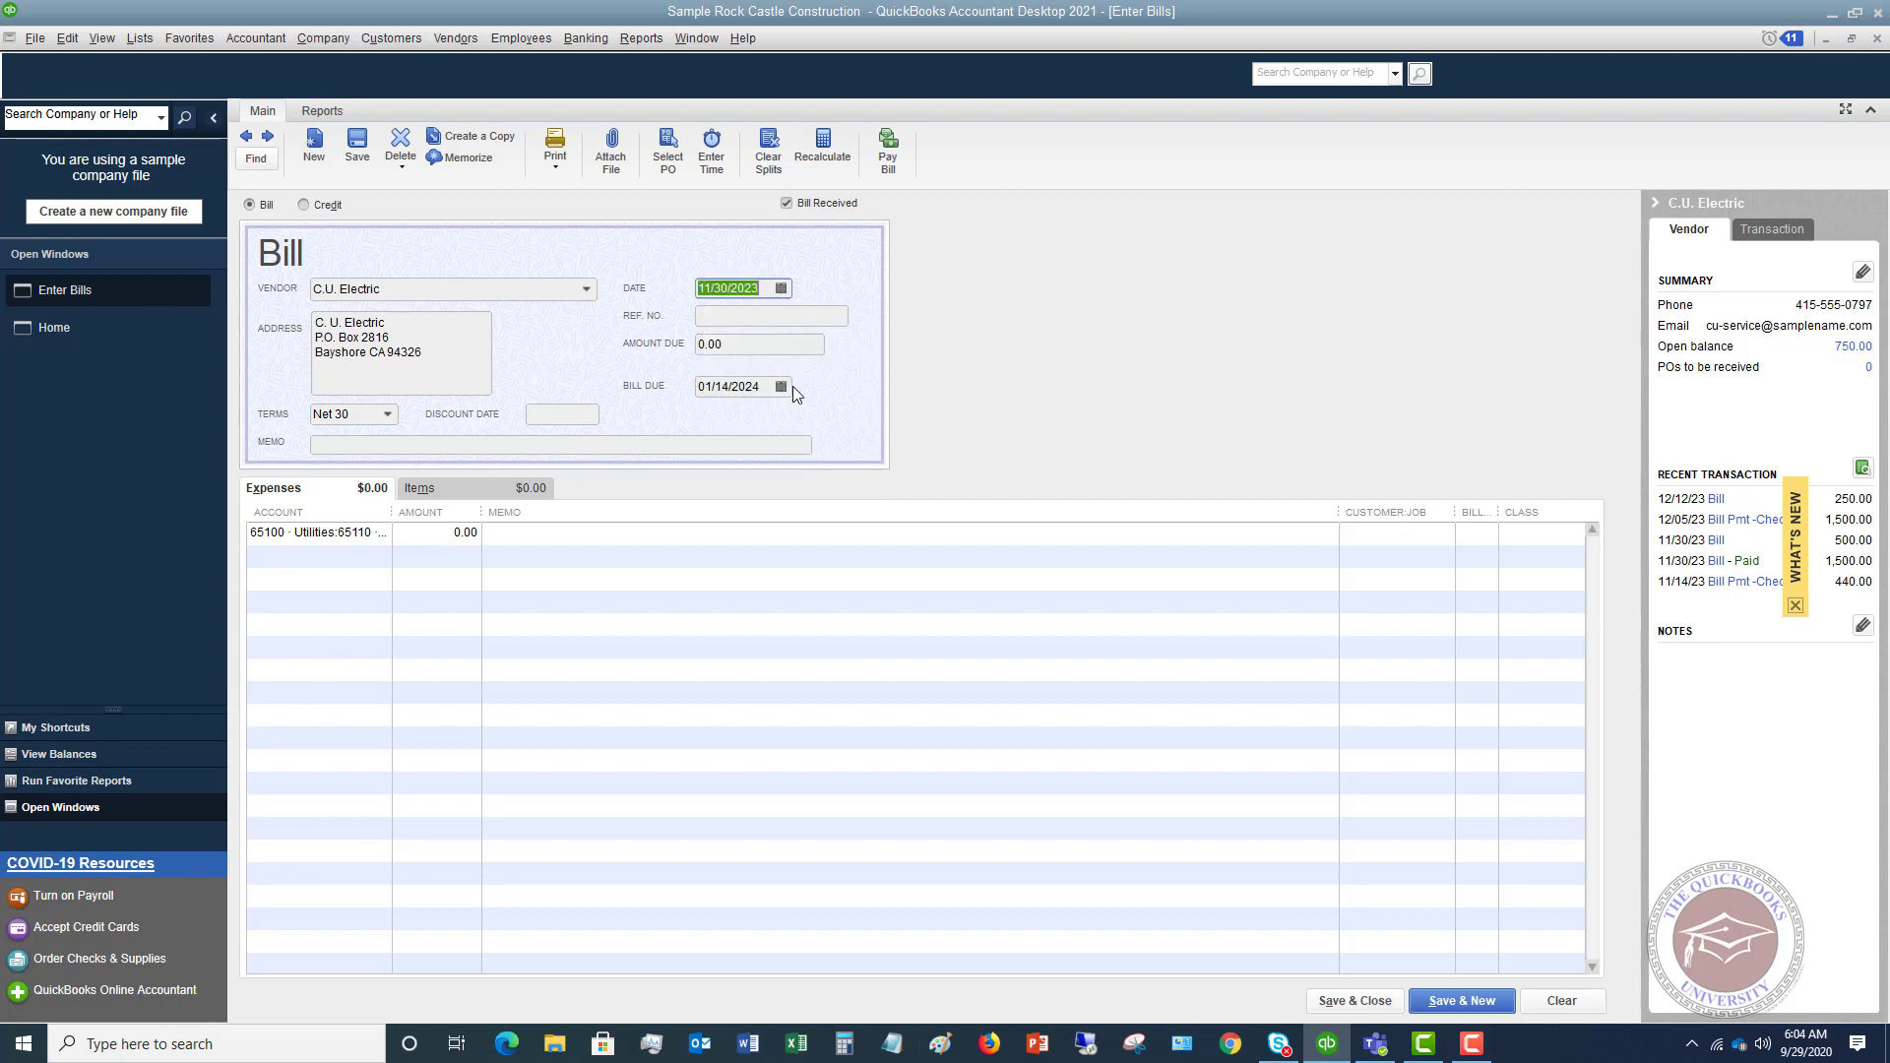
key("Tab")
key("Tab")
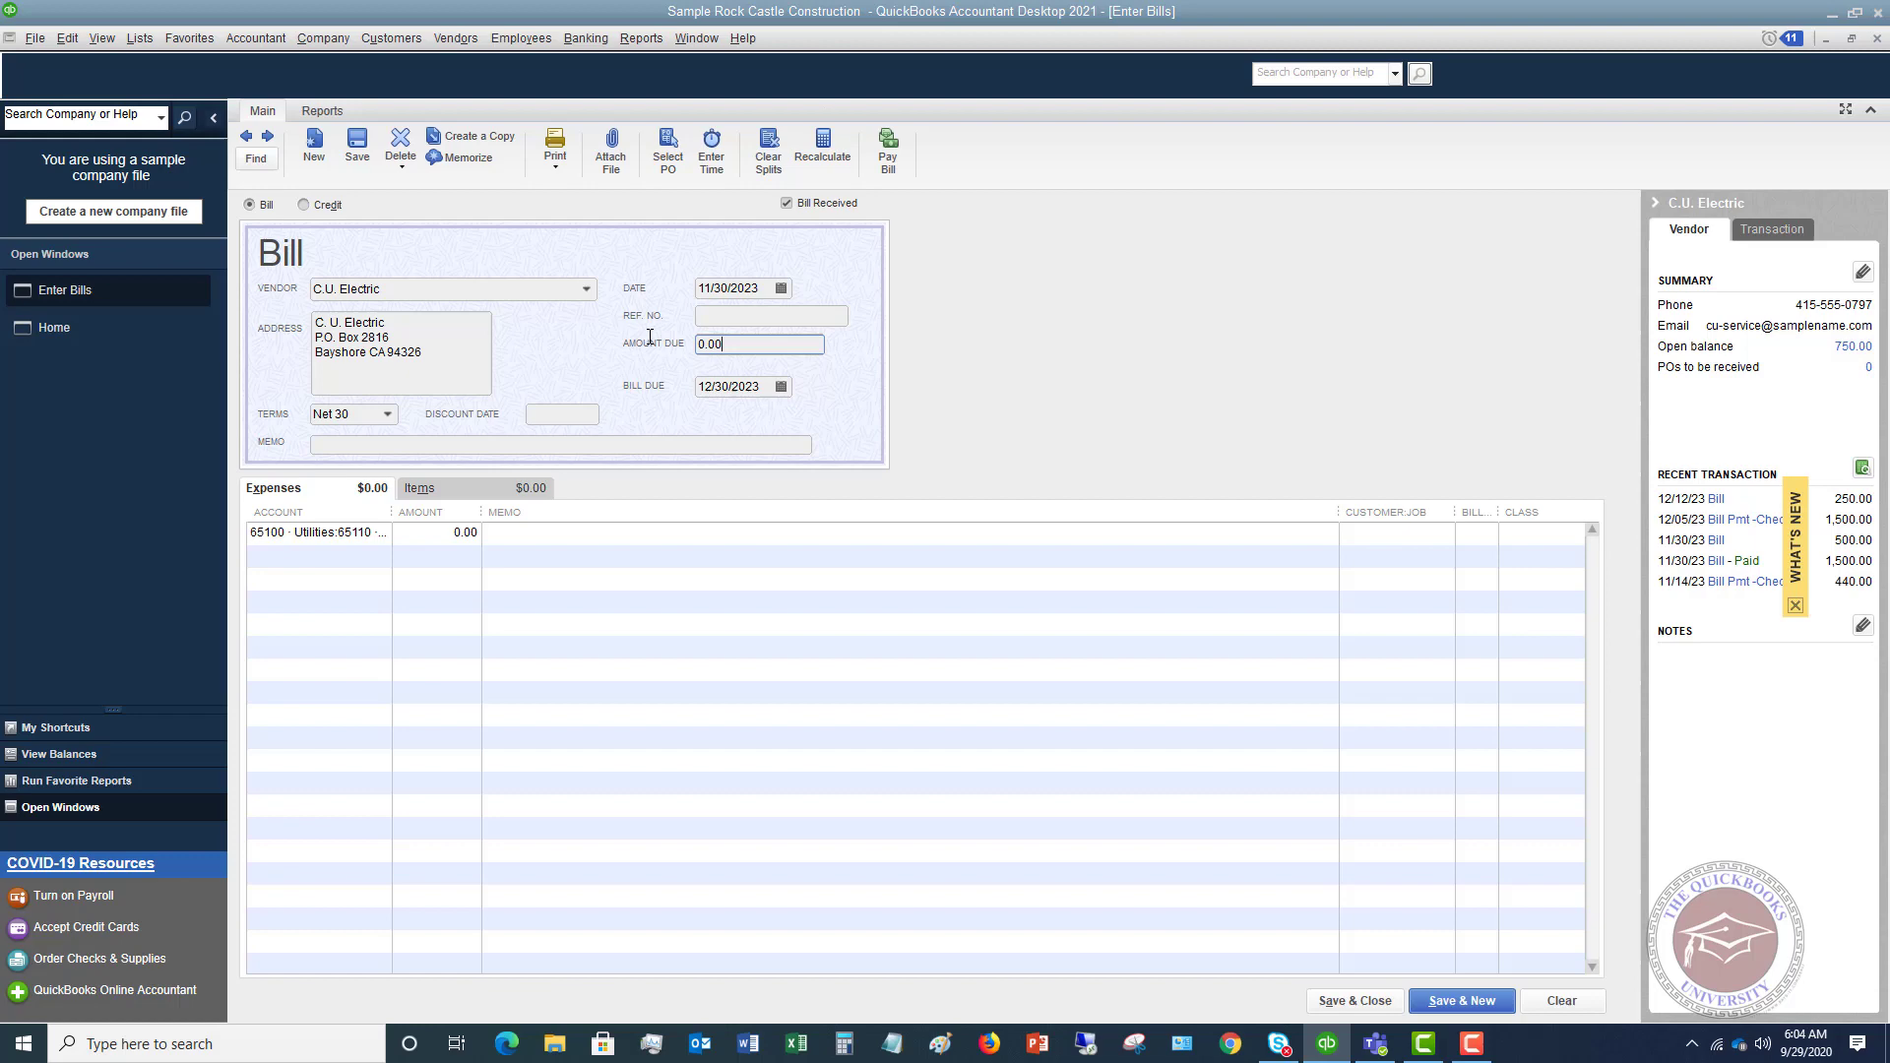
key("BackSpace")
key("BackSpace")
key("BackSpace")
type("152.23")
key("Tab")
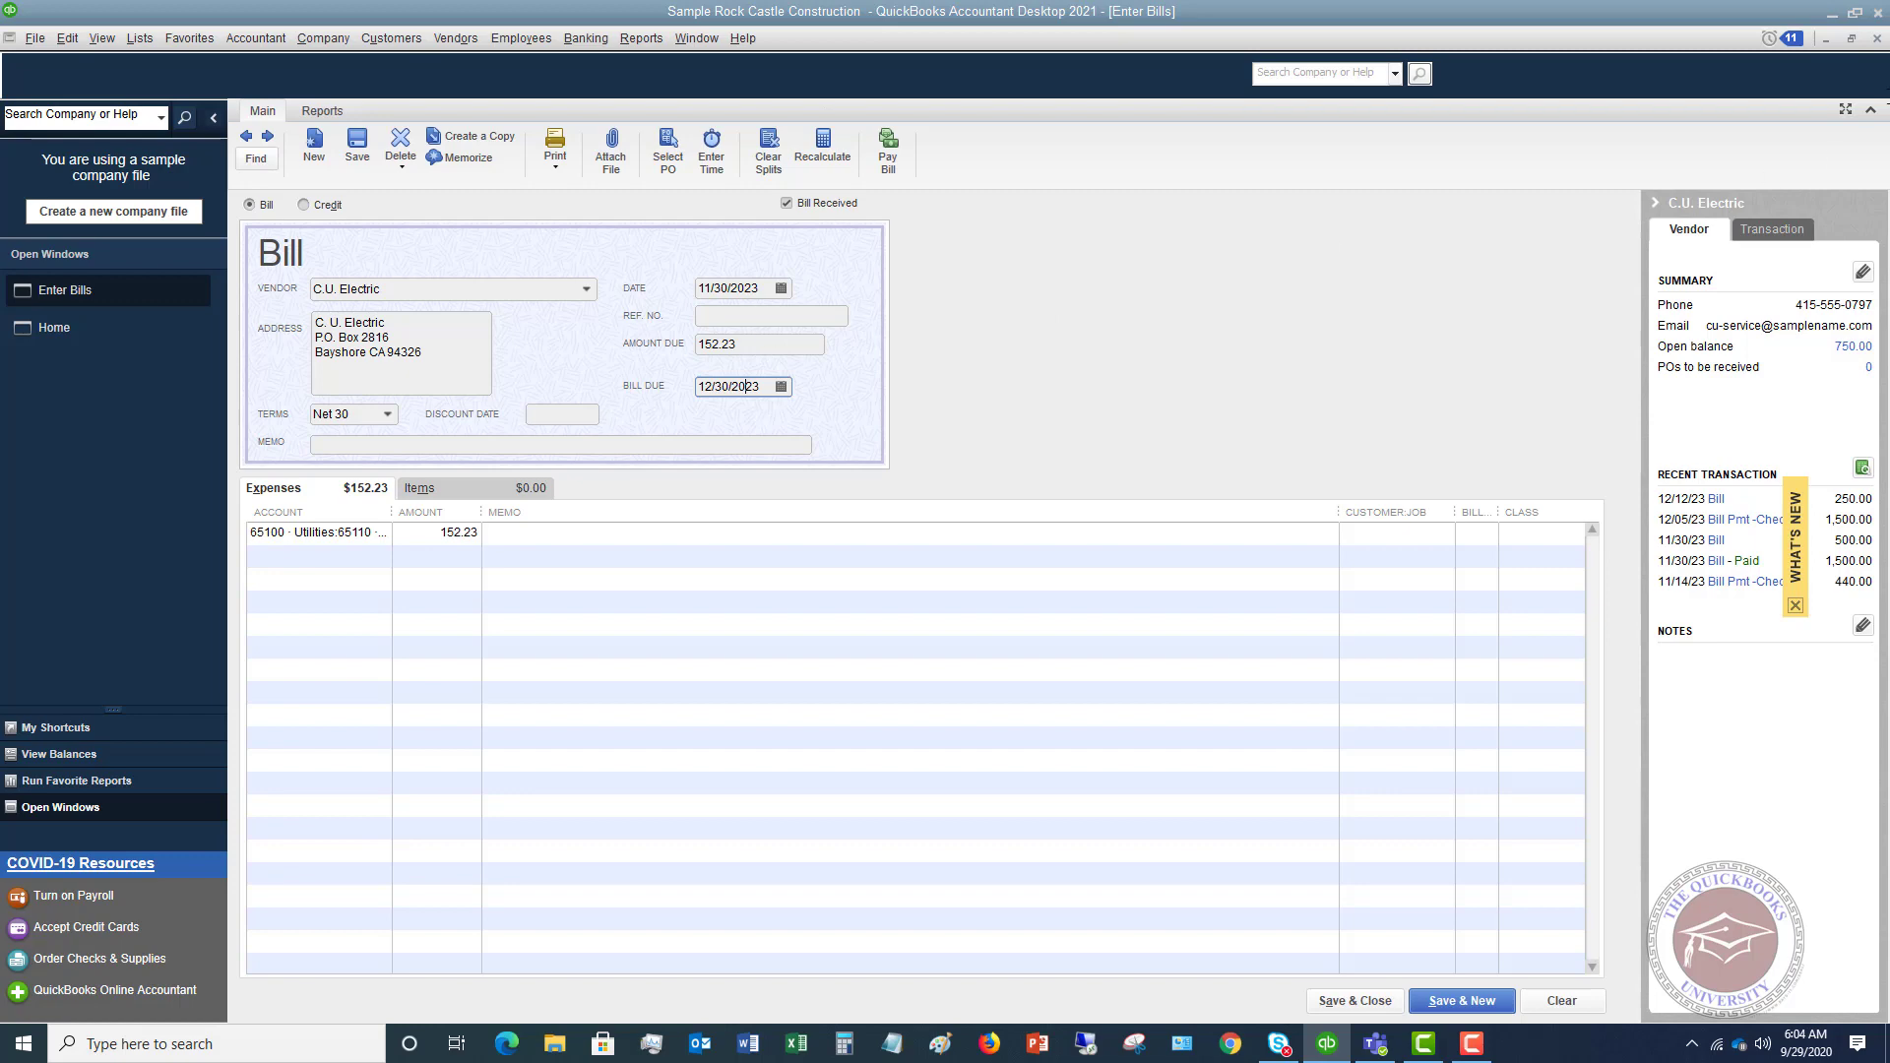
Switch back to the Home page from the Open Windows list.
left_click(102, 329)
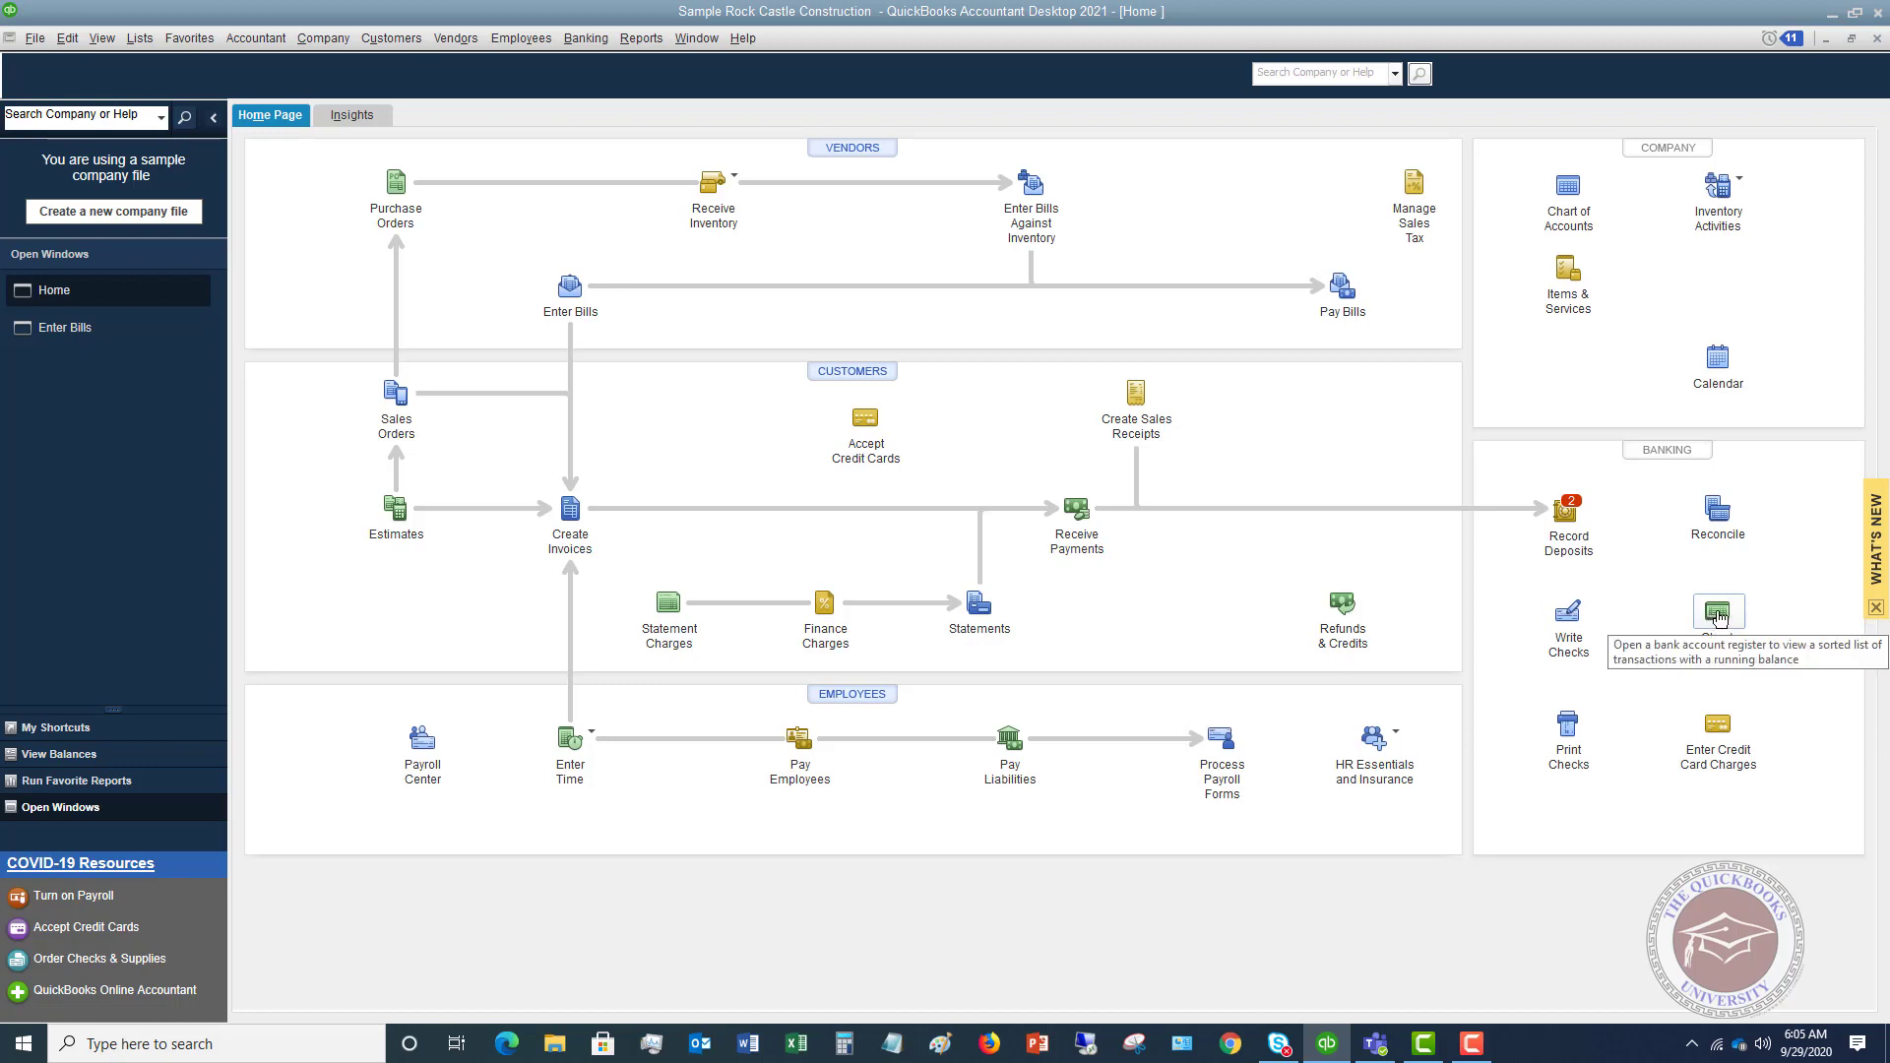
Start a new check payable to Costco, quick-adding Costco as a vendor.
left_click(1569, 614)
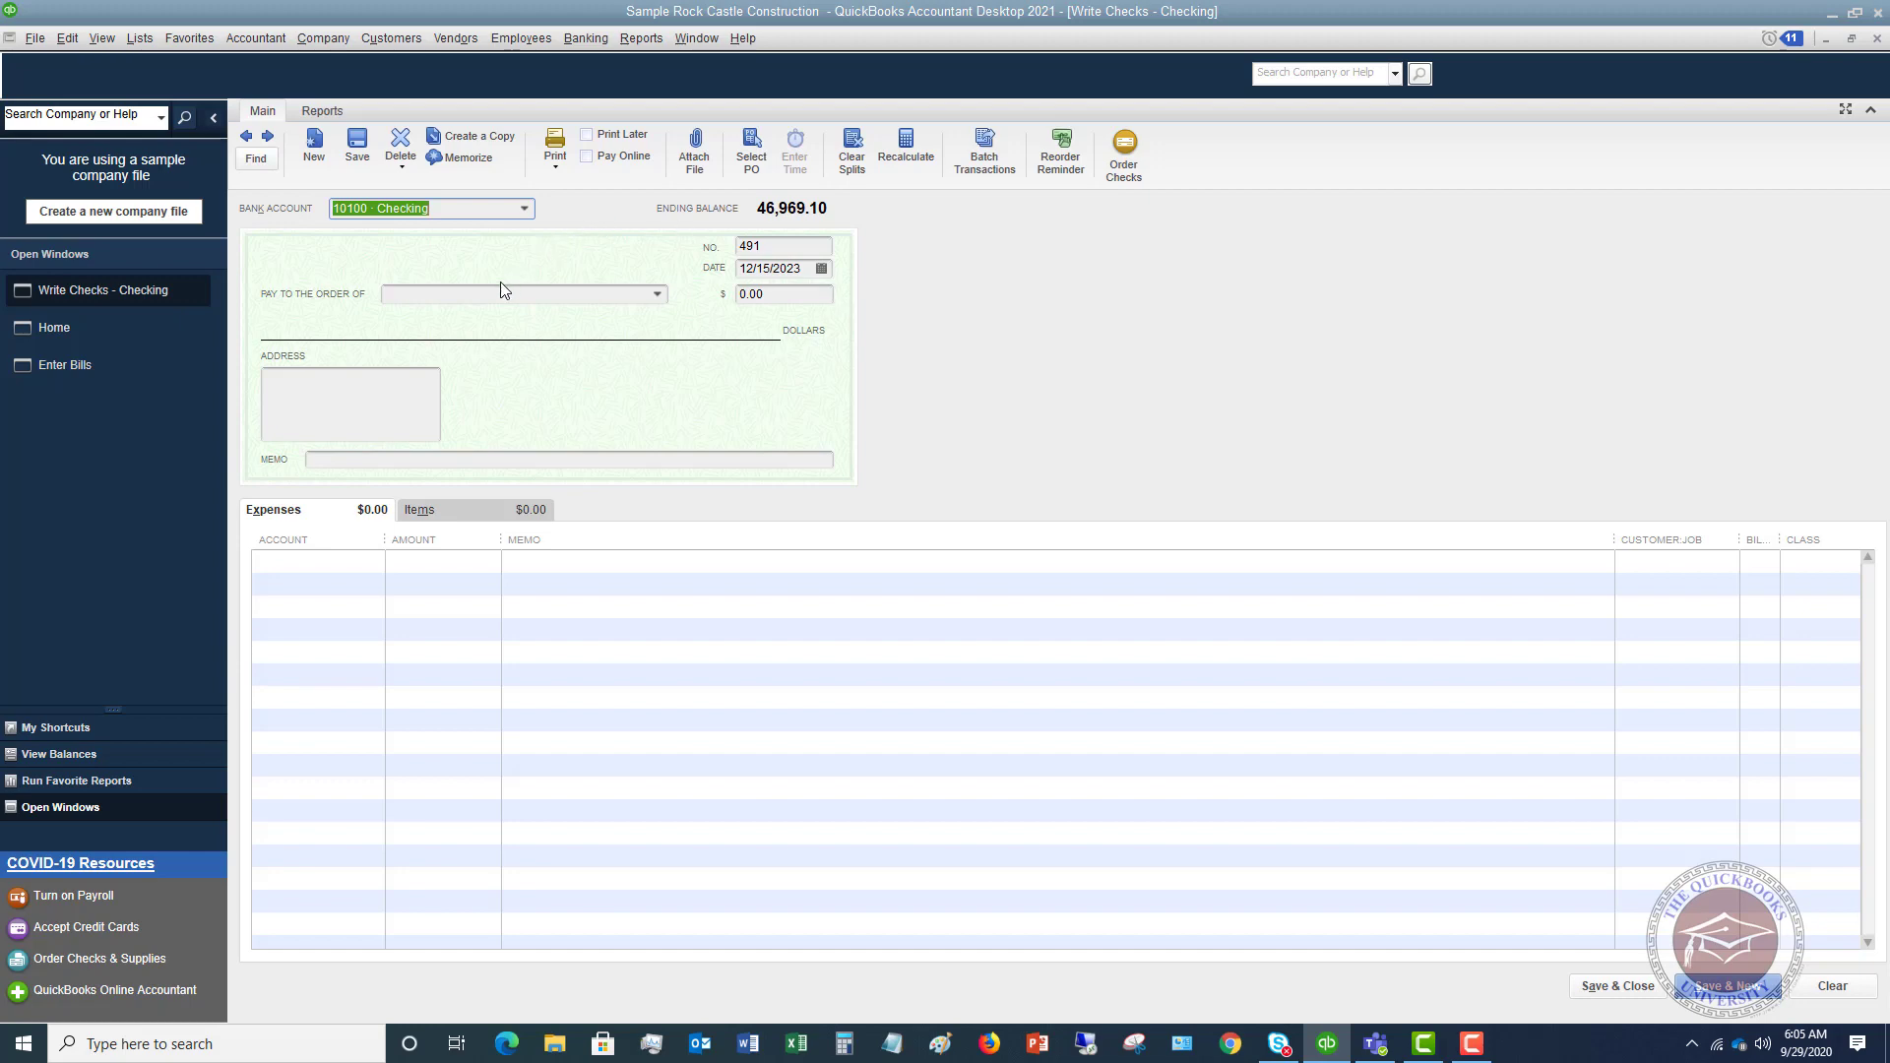
left_click(458, 297)
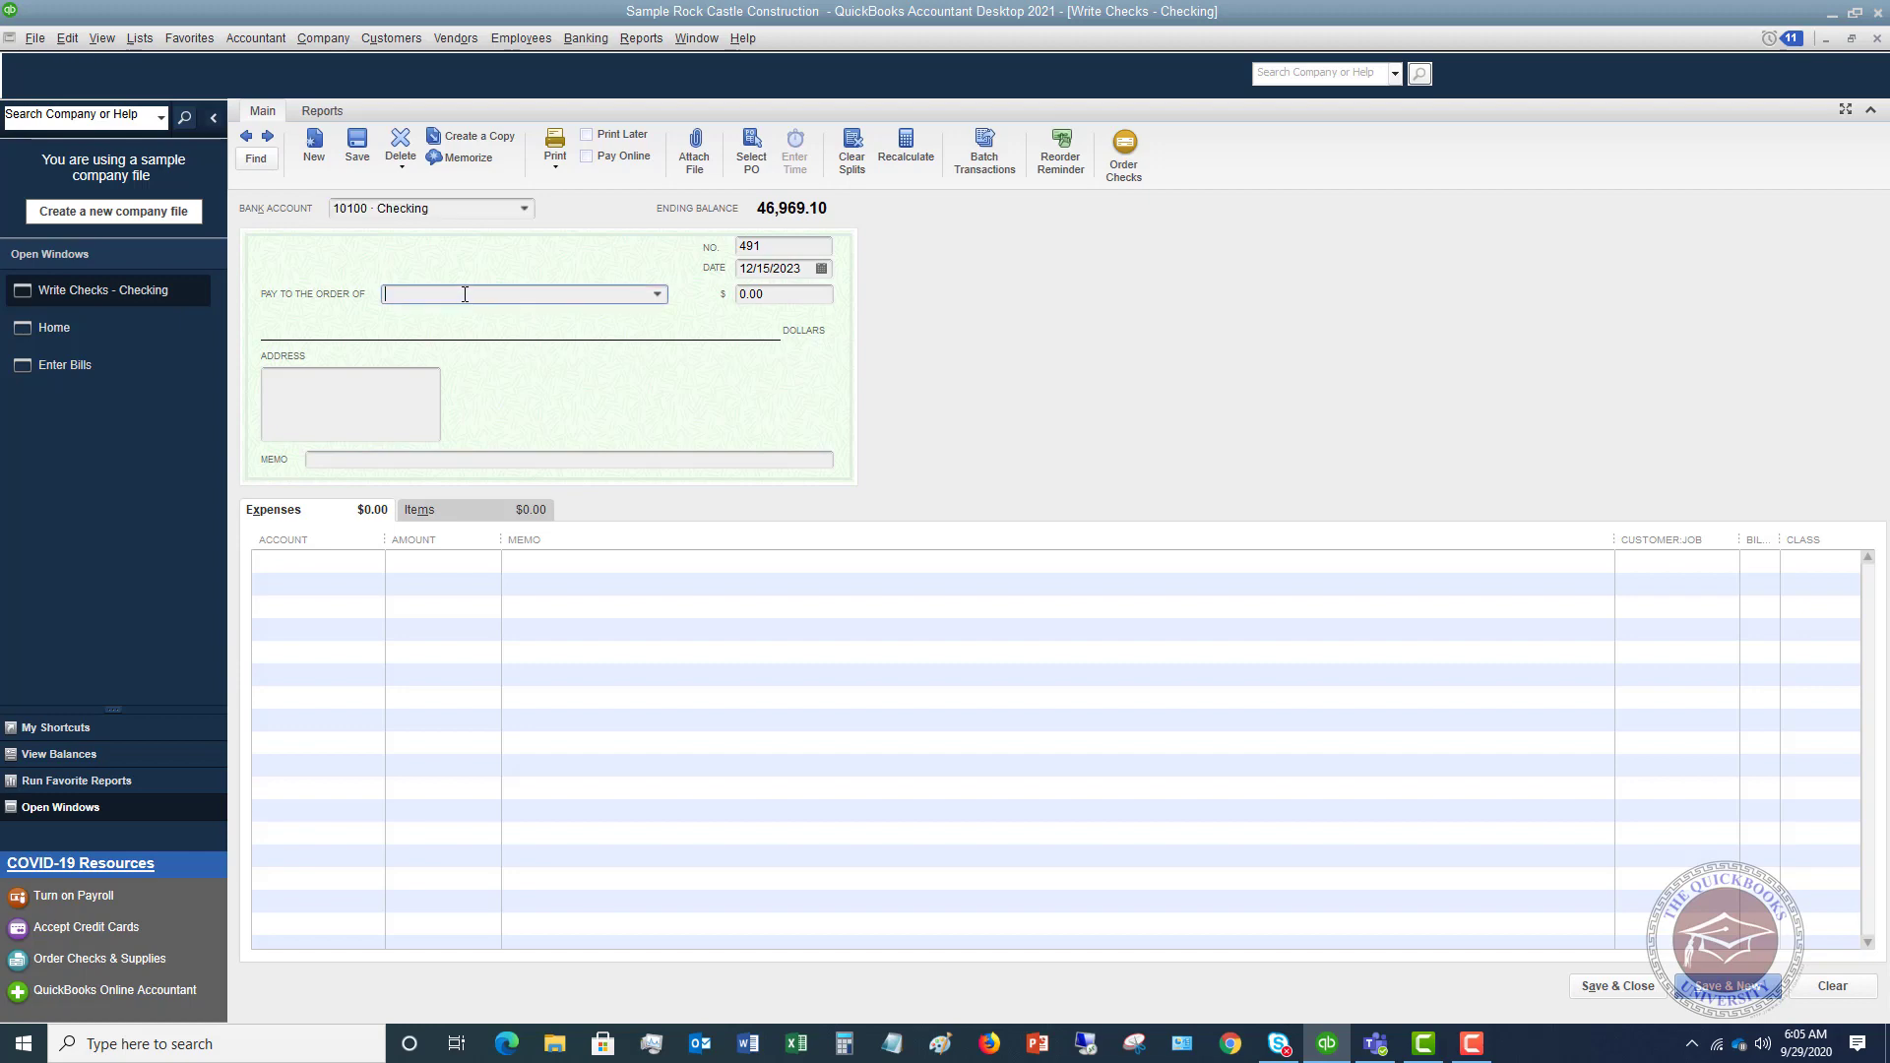
type("Costco")
key("Tab")
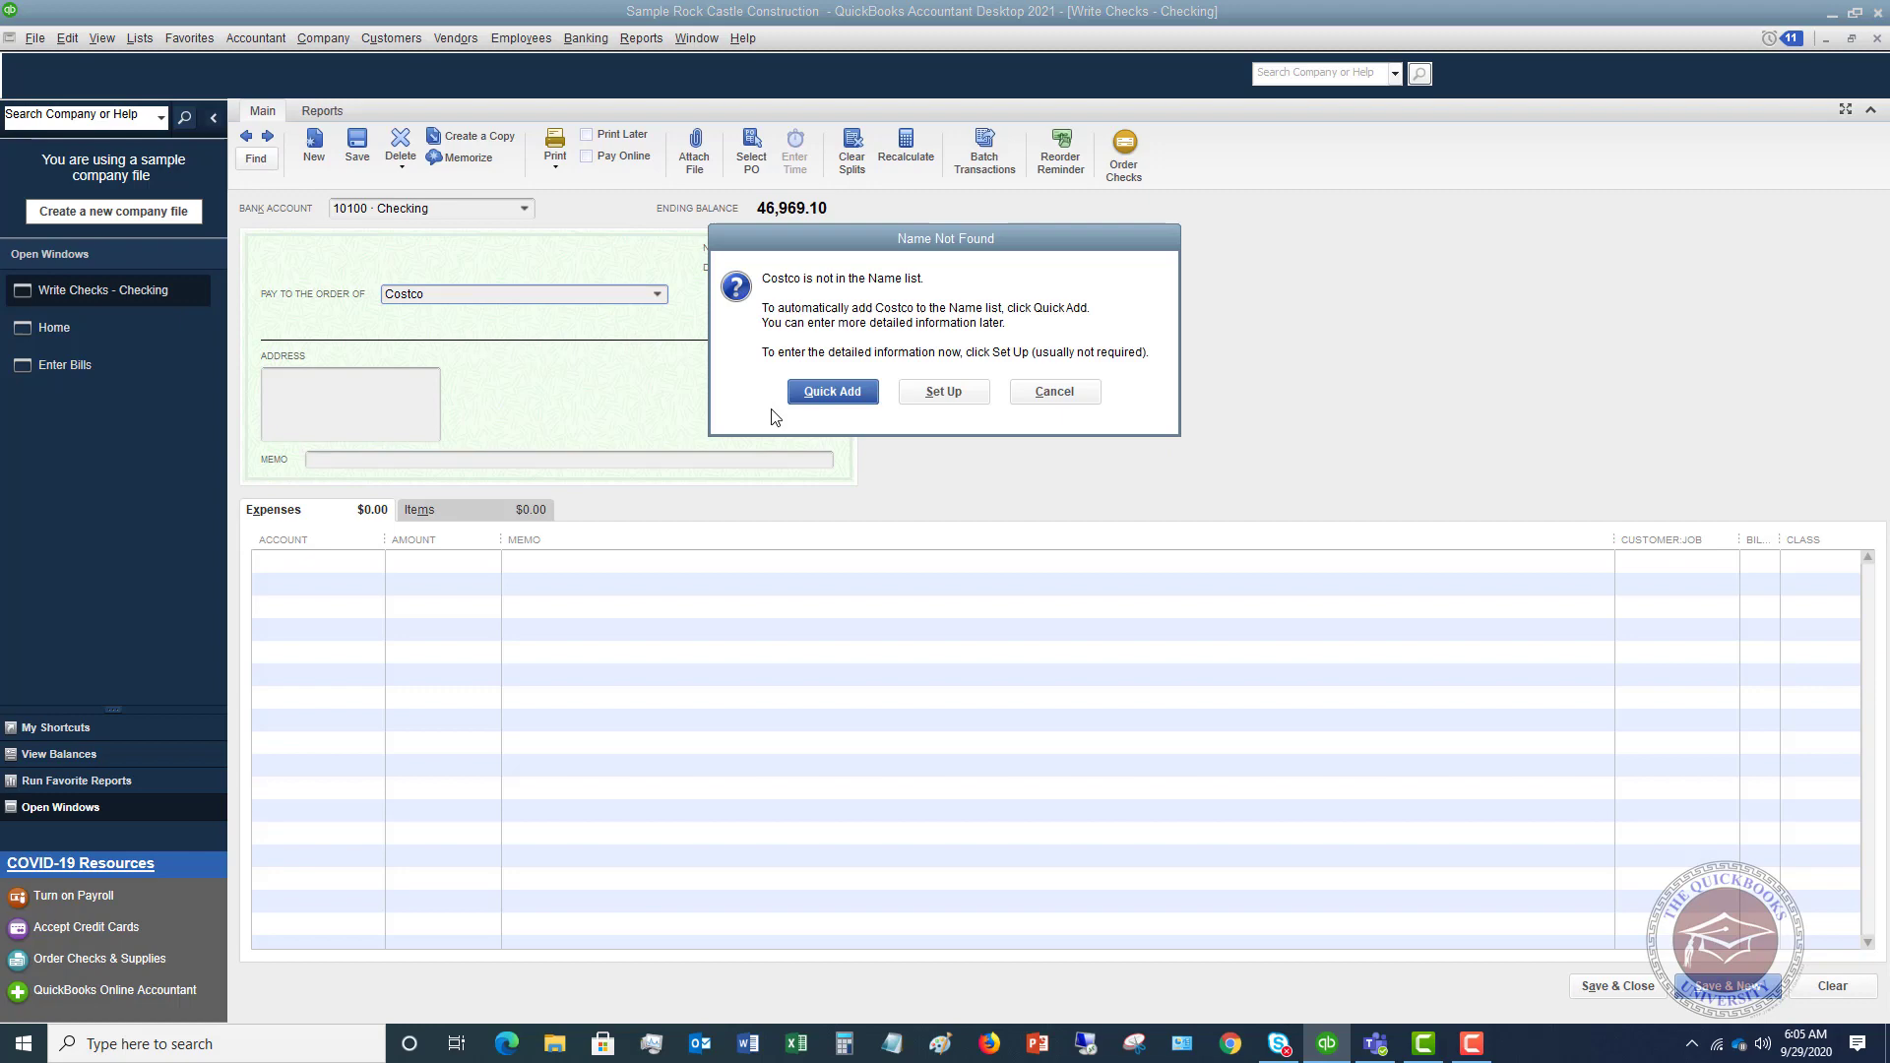
left_click(833, 392)
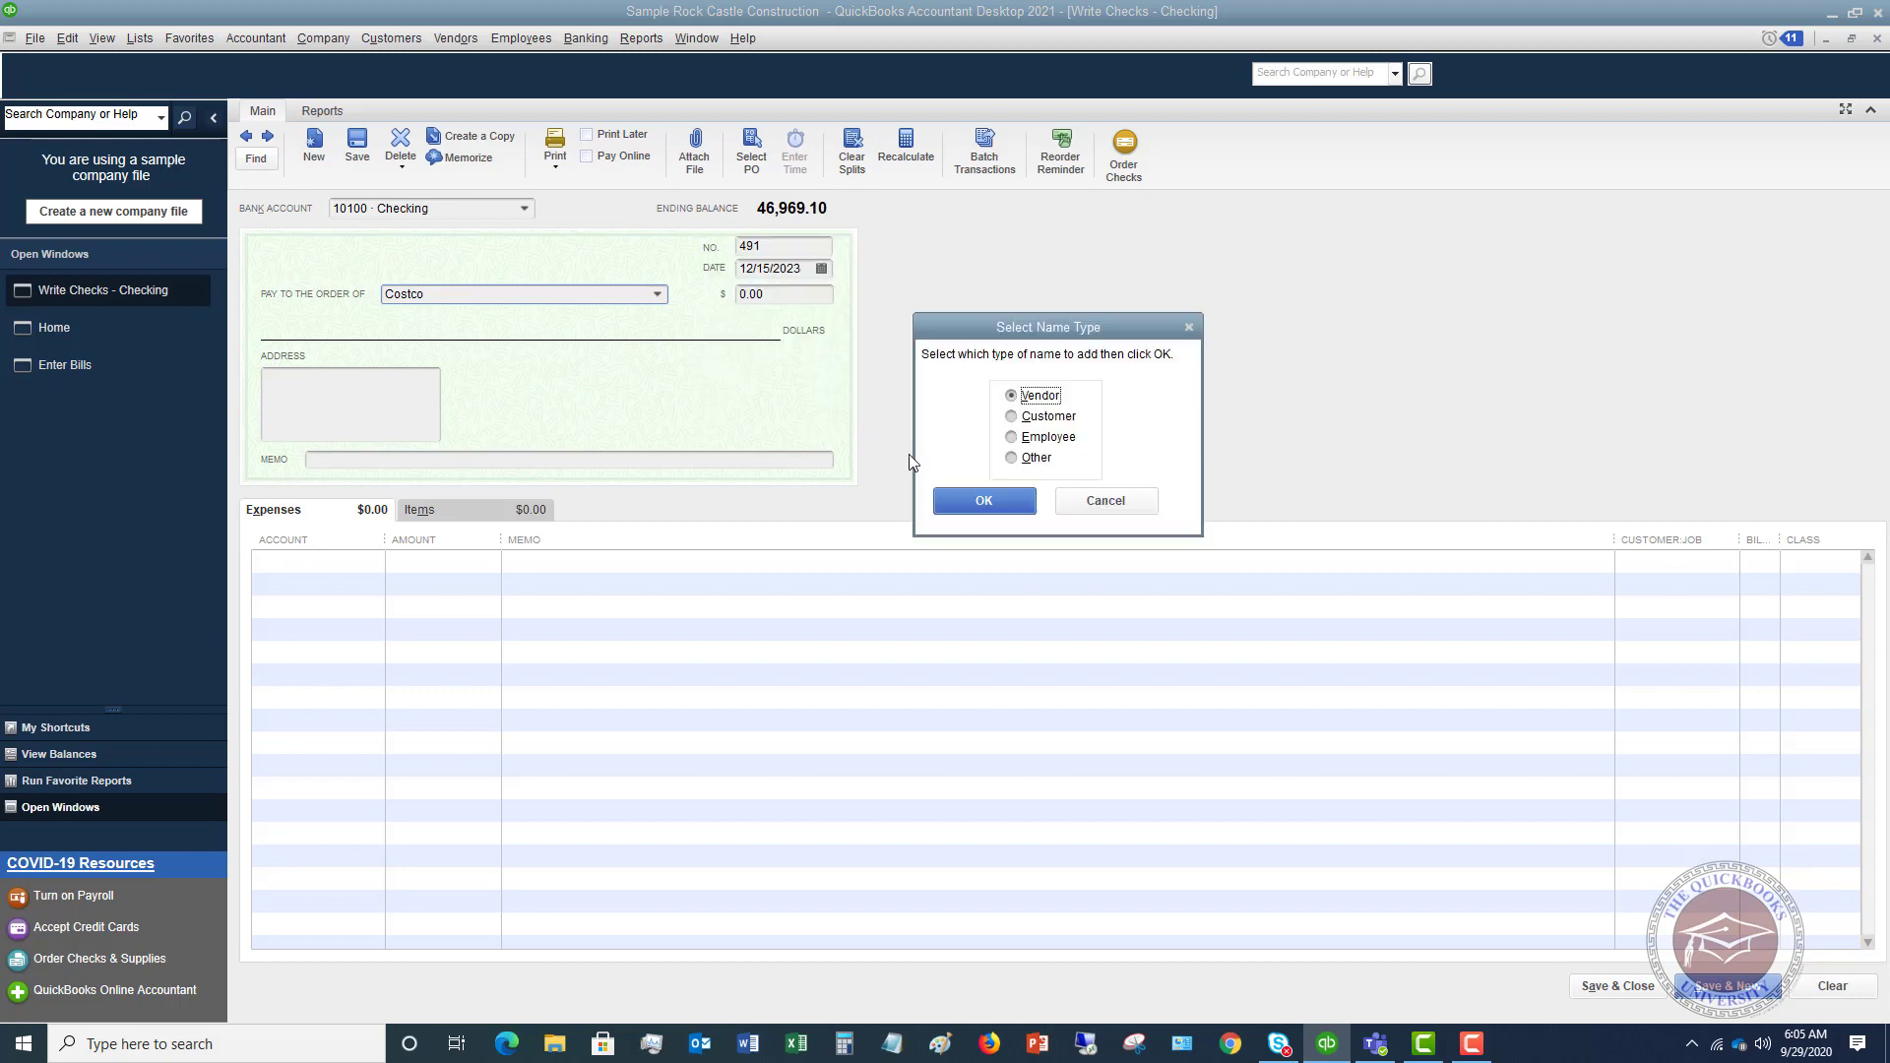
left_click(985, 501)
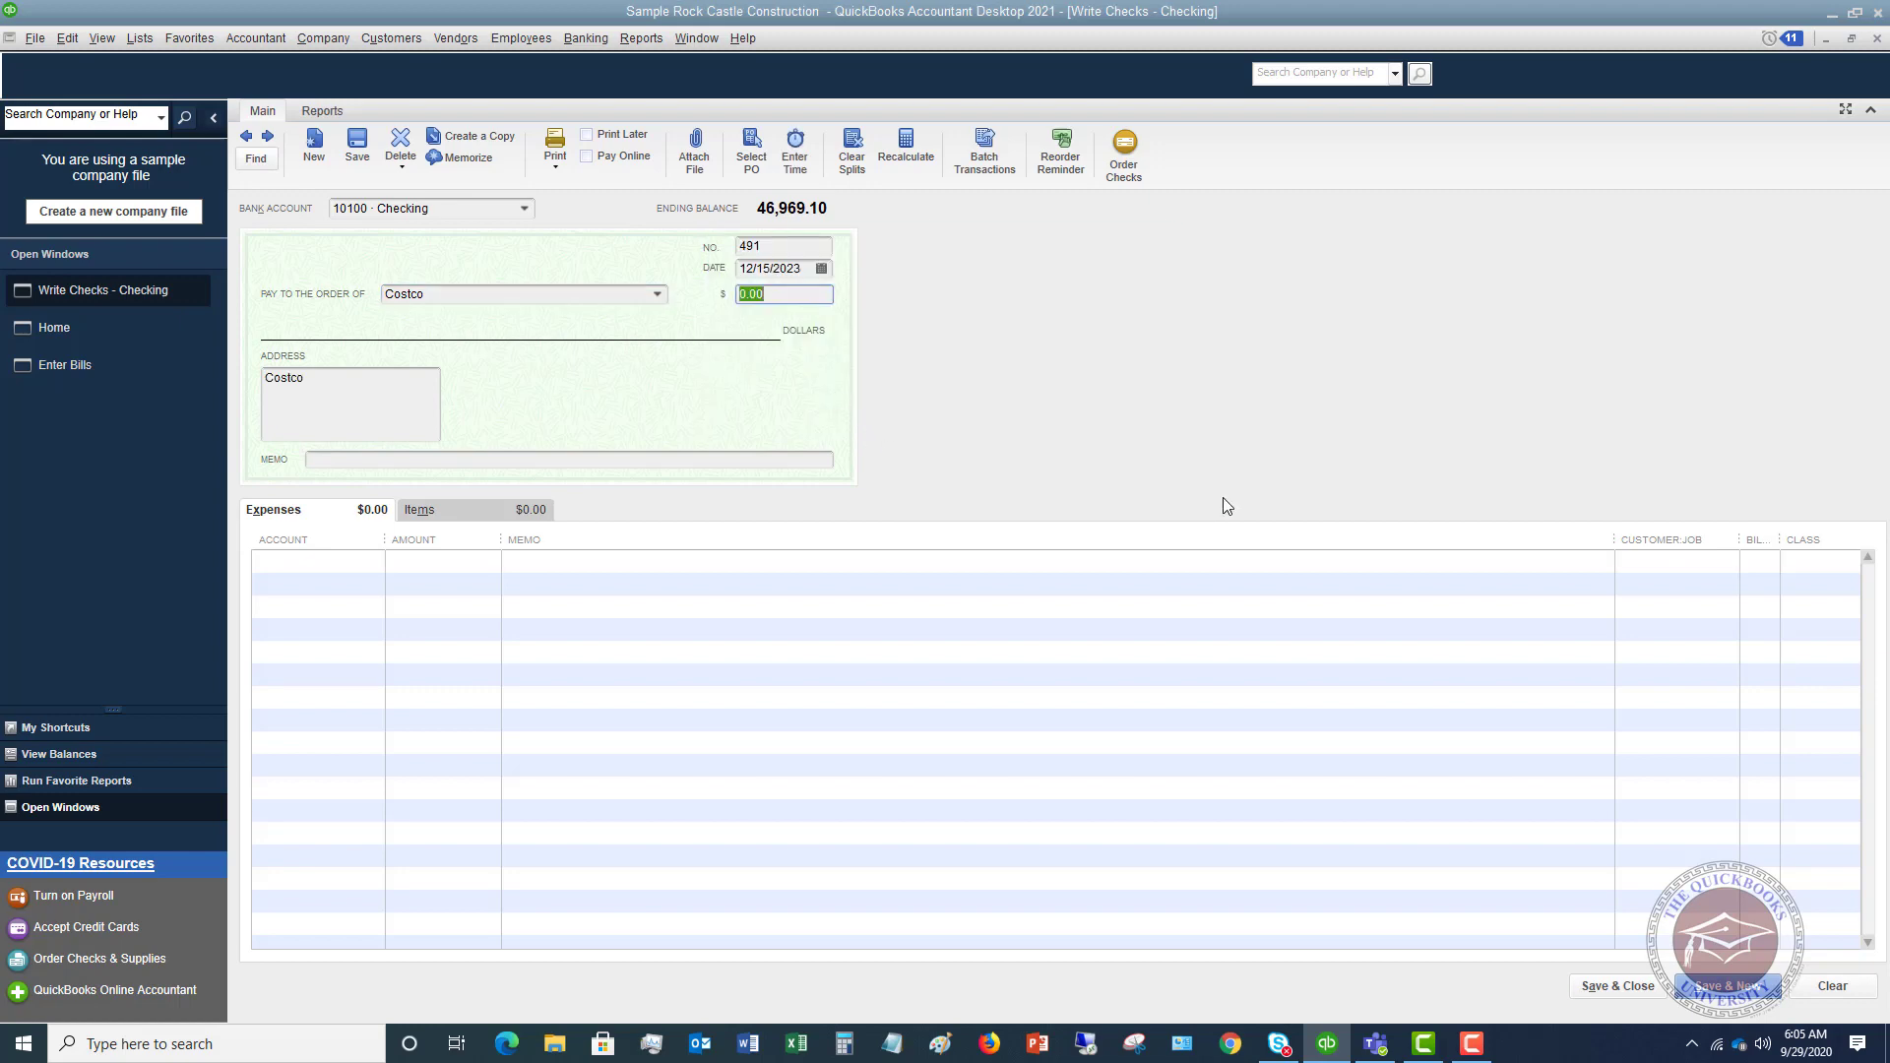
Change the check number to 'debit'.
left_click(765, 247)
type("ef")
key("BackSpace")
key("BackSpace")
key("BackSpace")
type("debit")
Enter an amount of 12.35 charged to 63000 · Office Supplies.
left_click(775, 291)
type("12.35")
key("Tab")
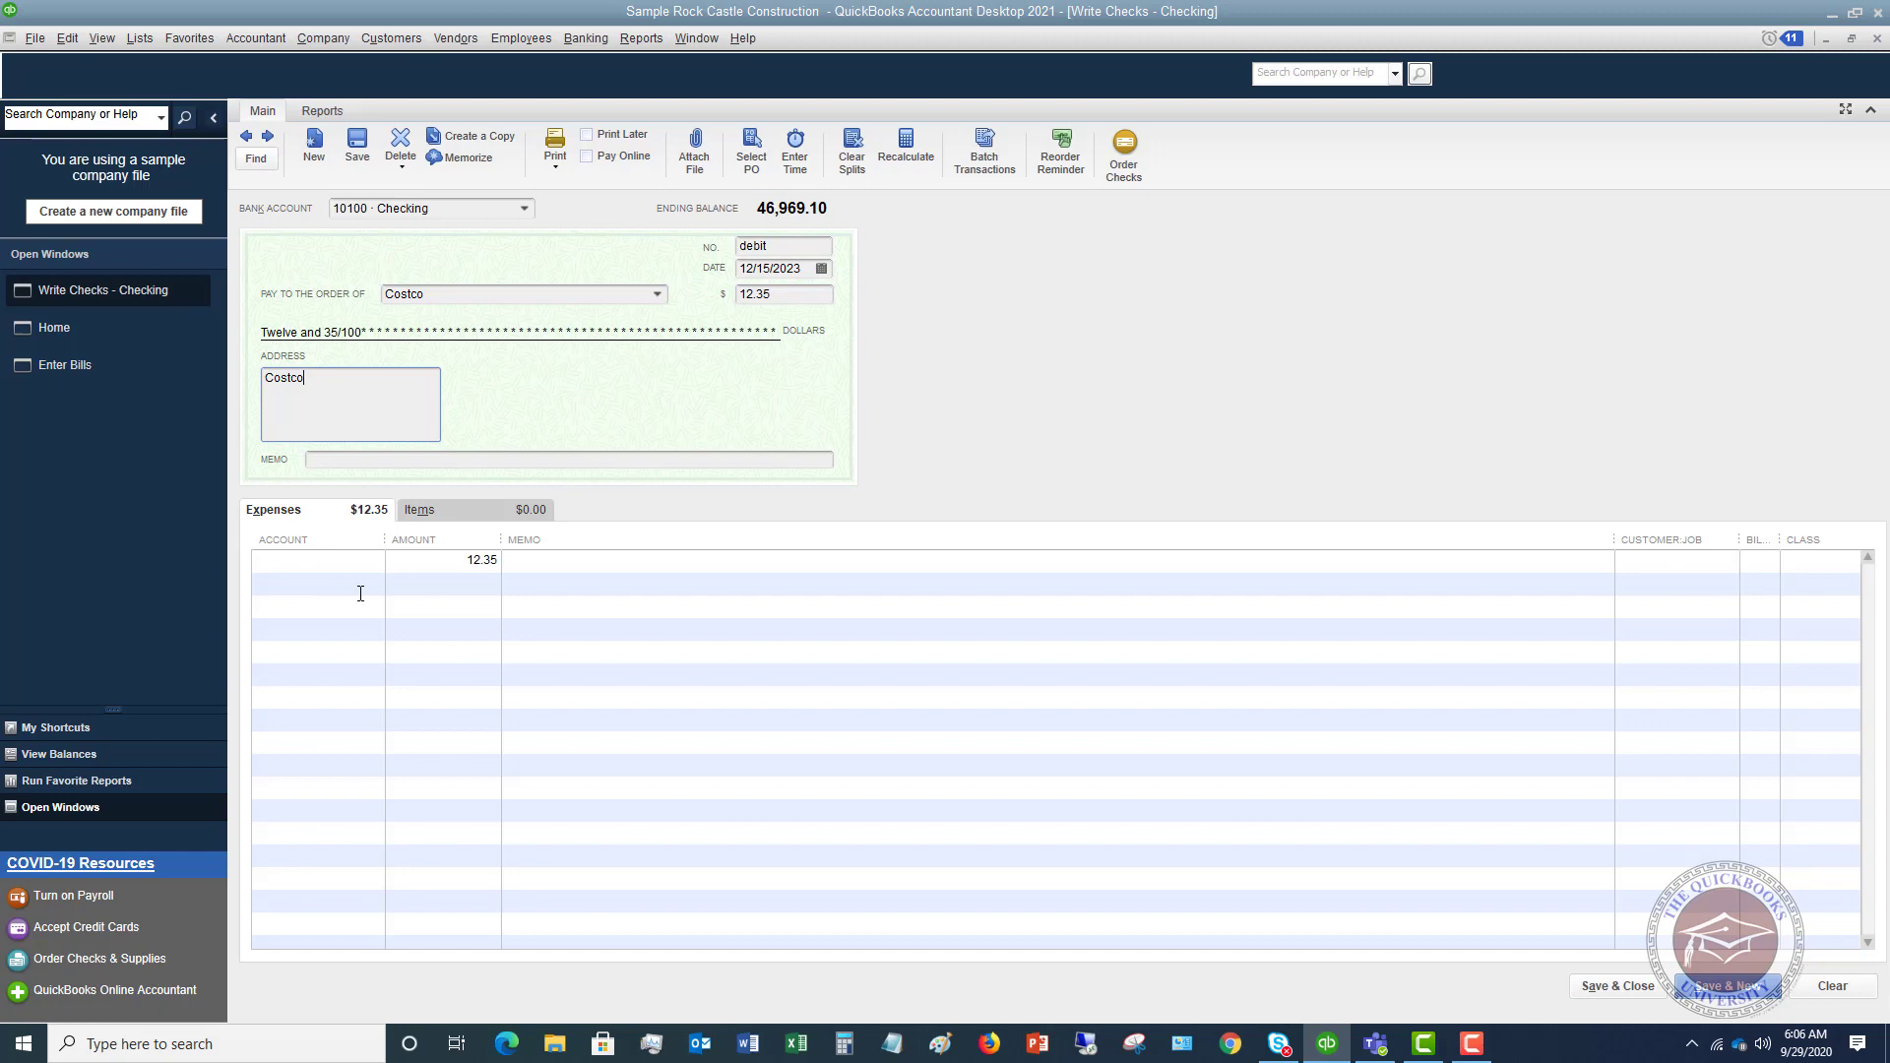
left_click(363, 563)
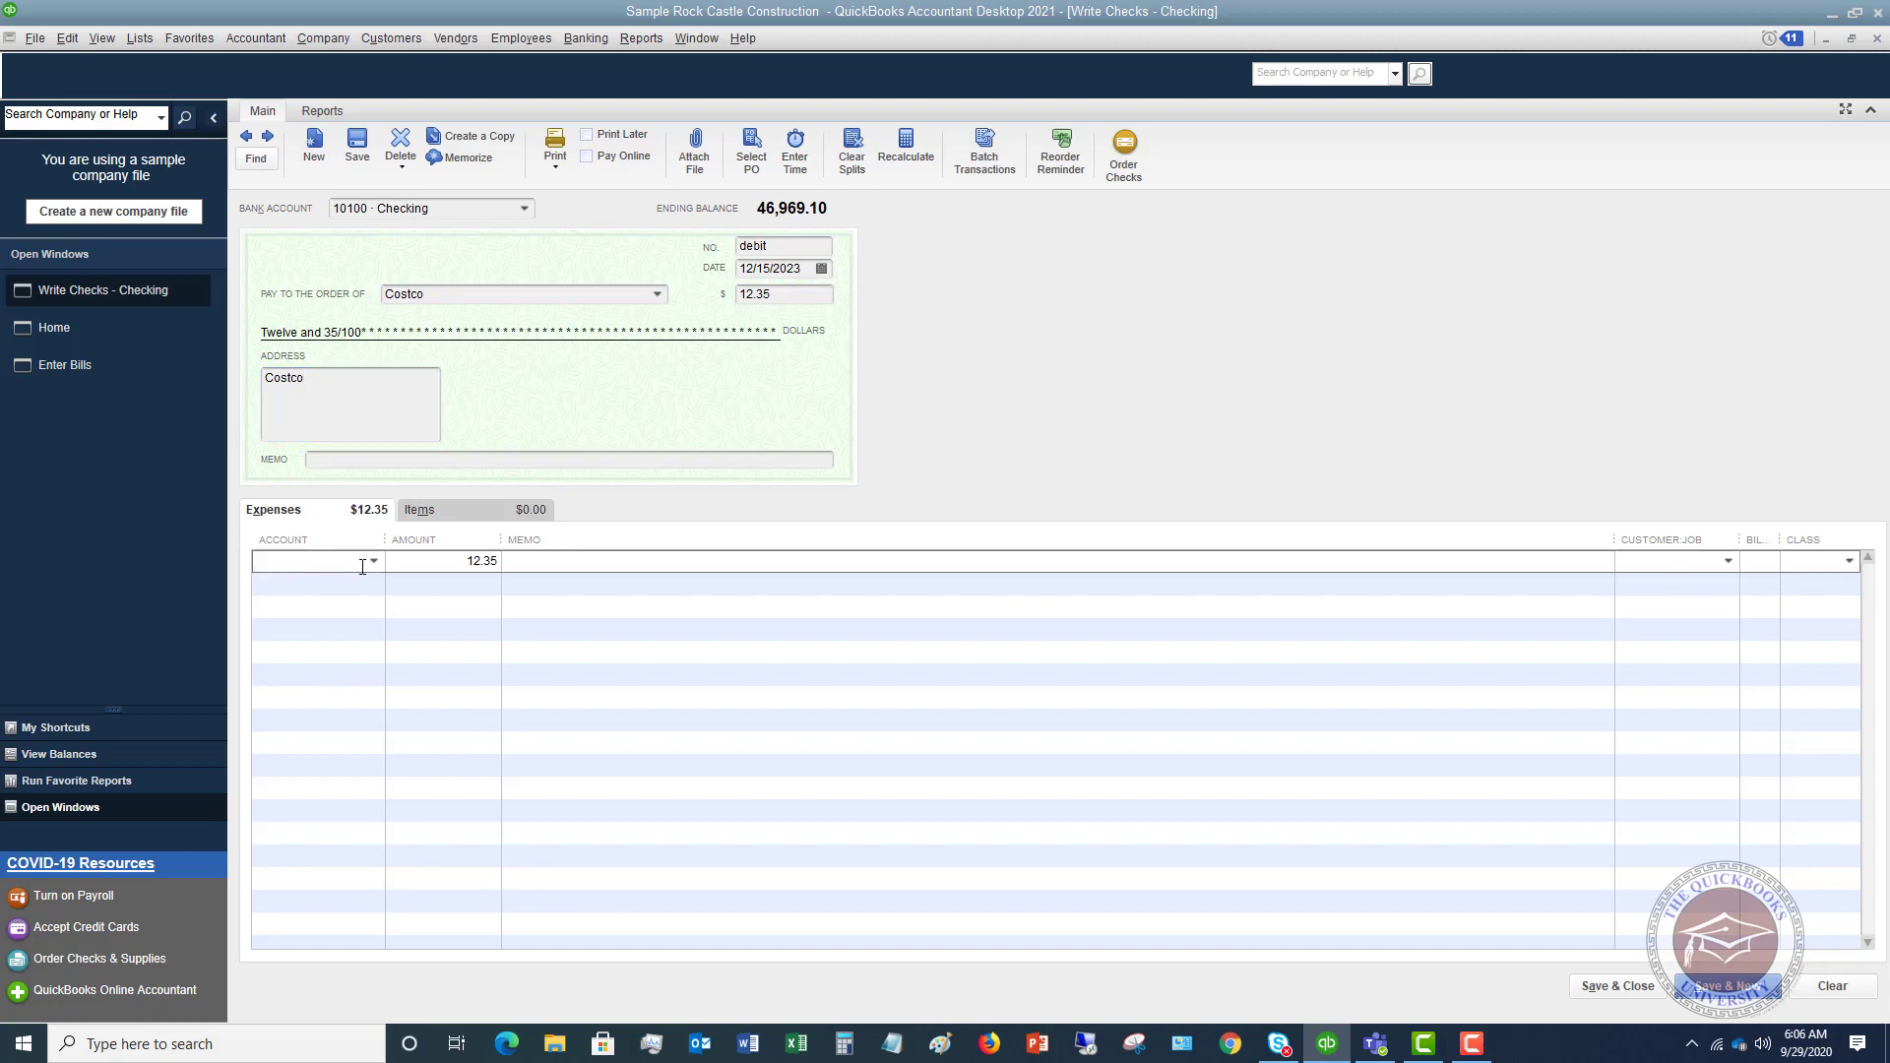
type("off")
key("Tab")
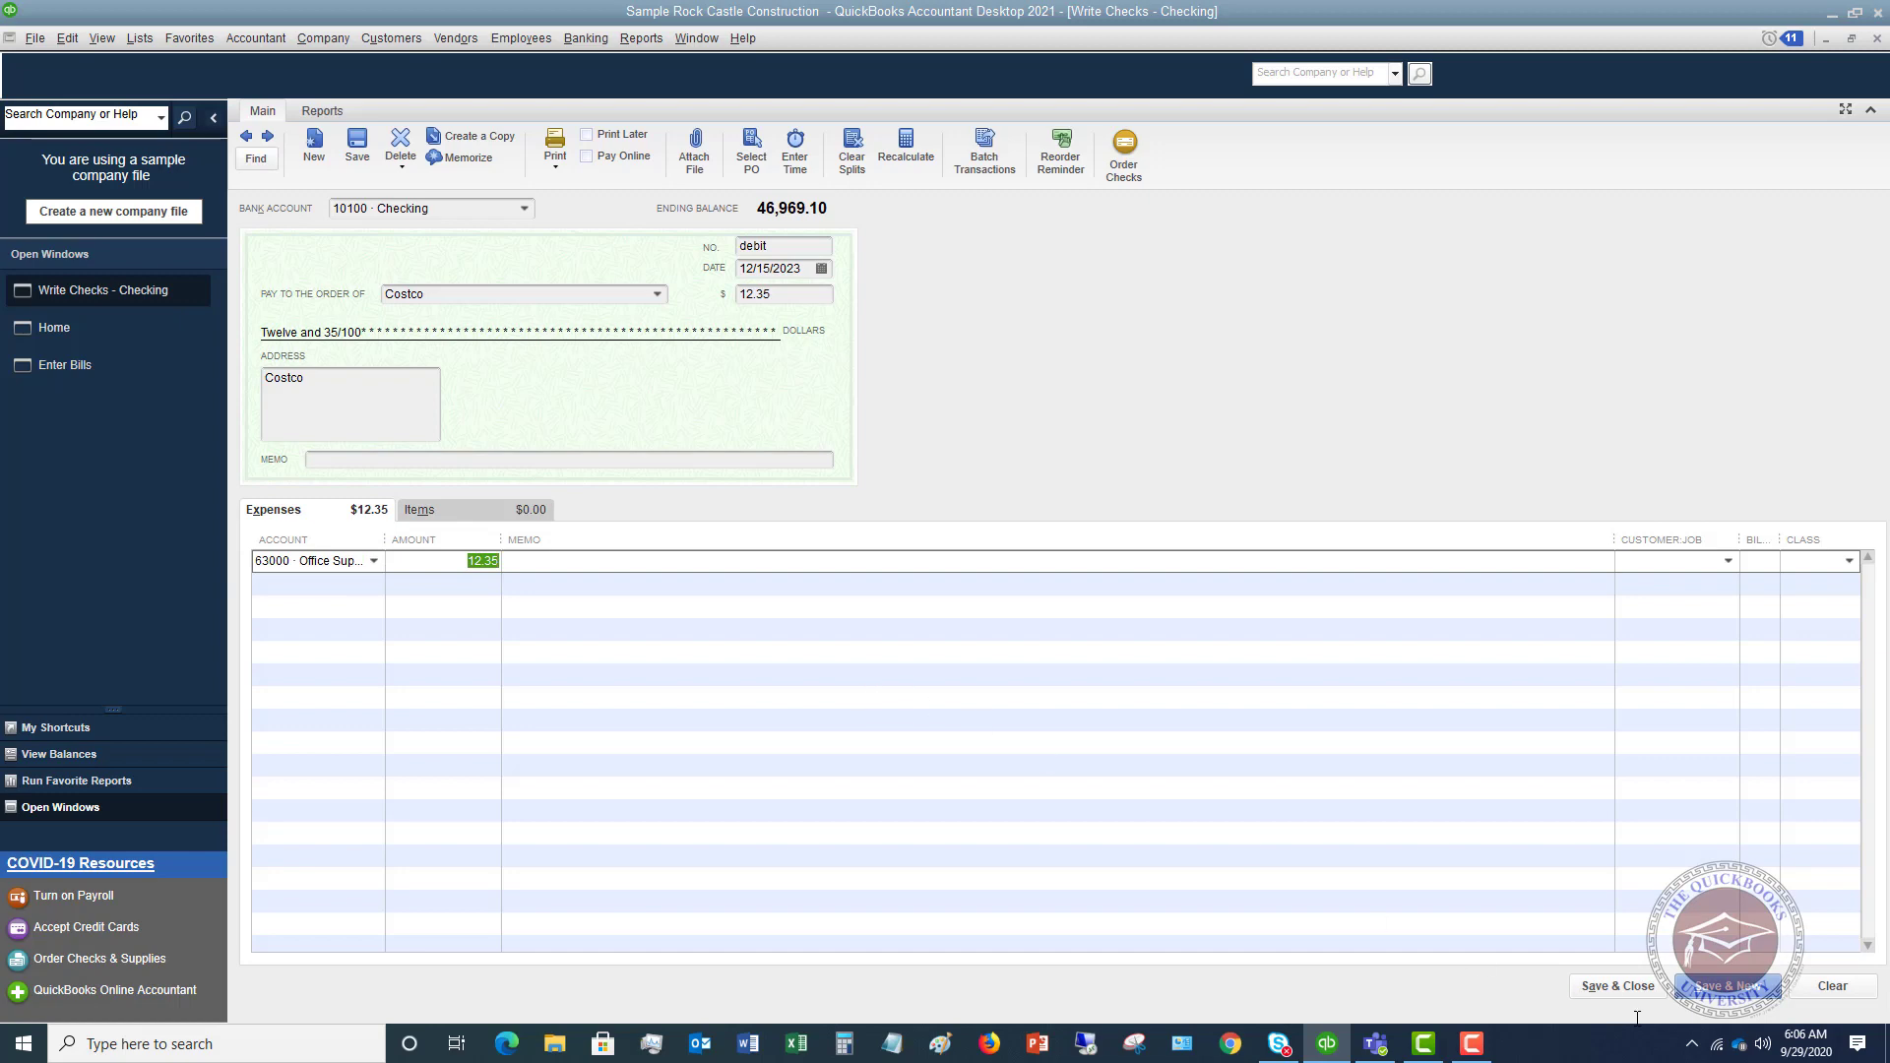
Save and close the 12.35 Costco debit.
left_click(1619, 986)
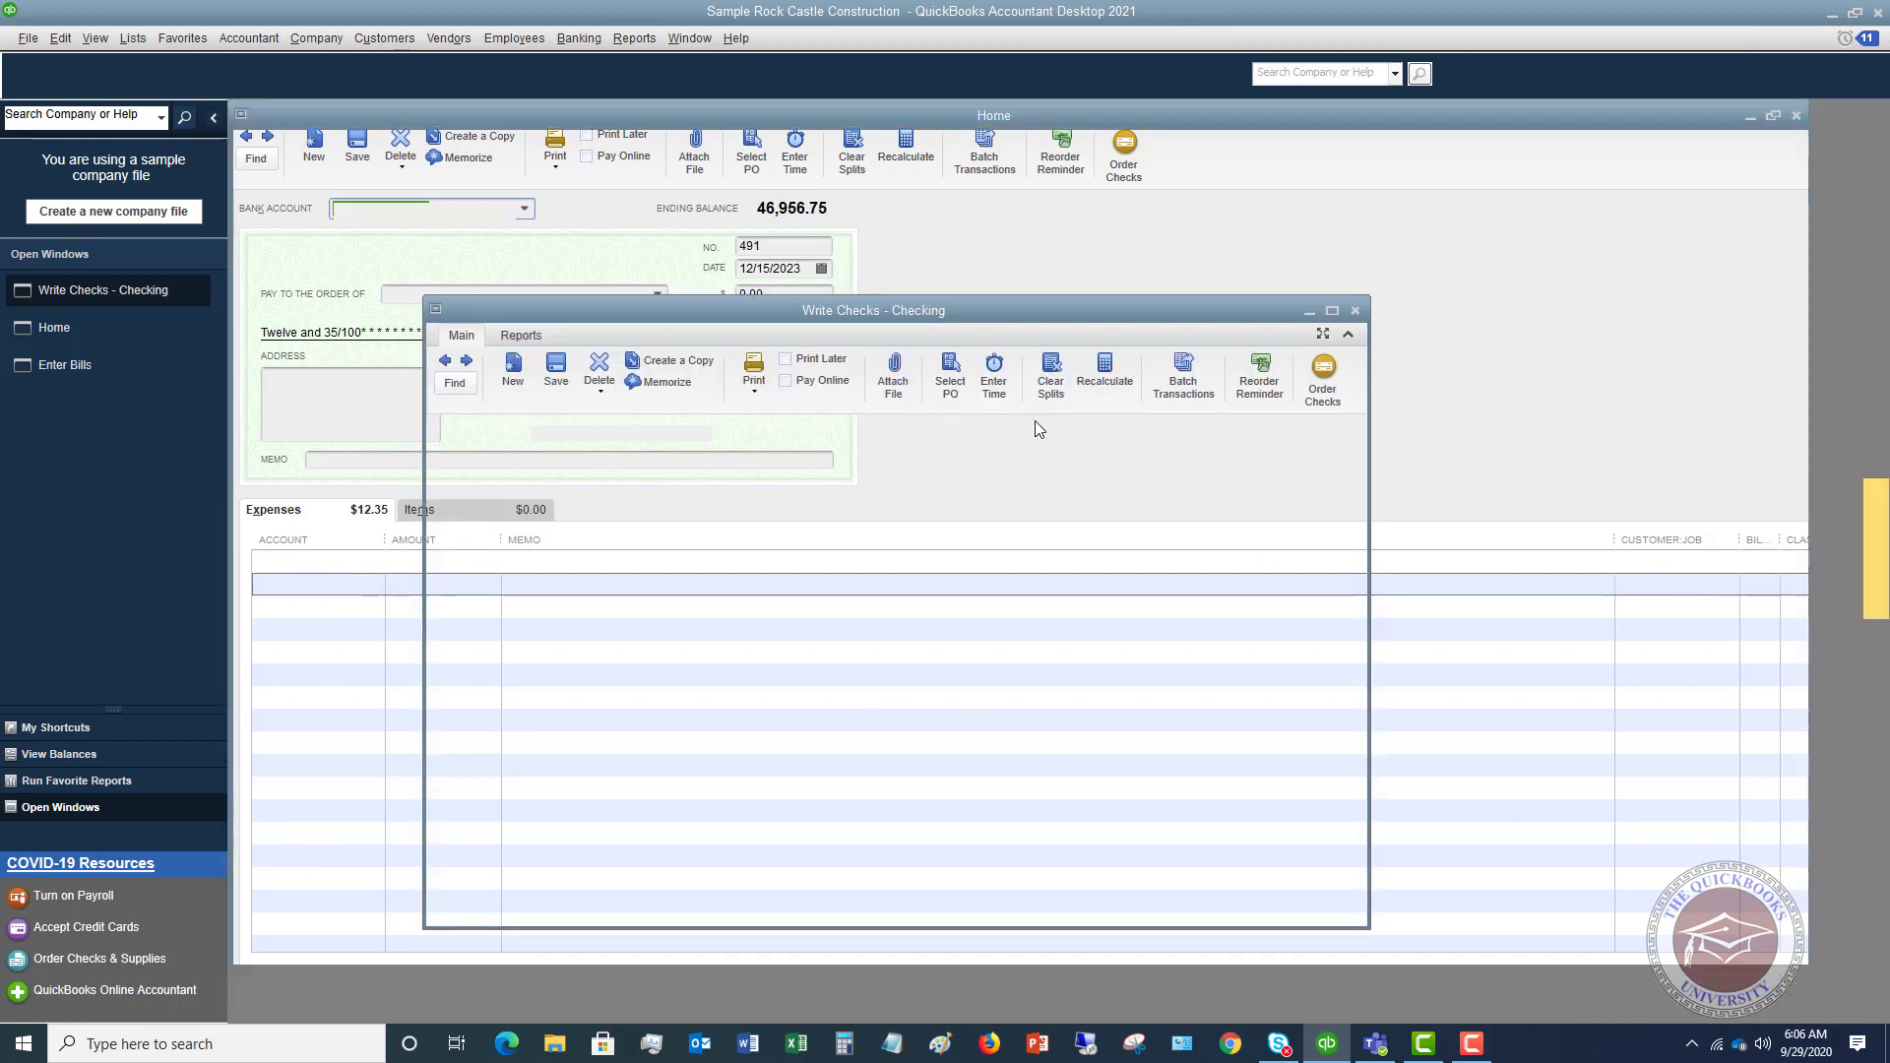